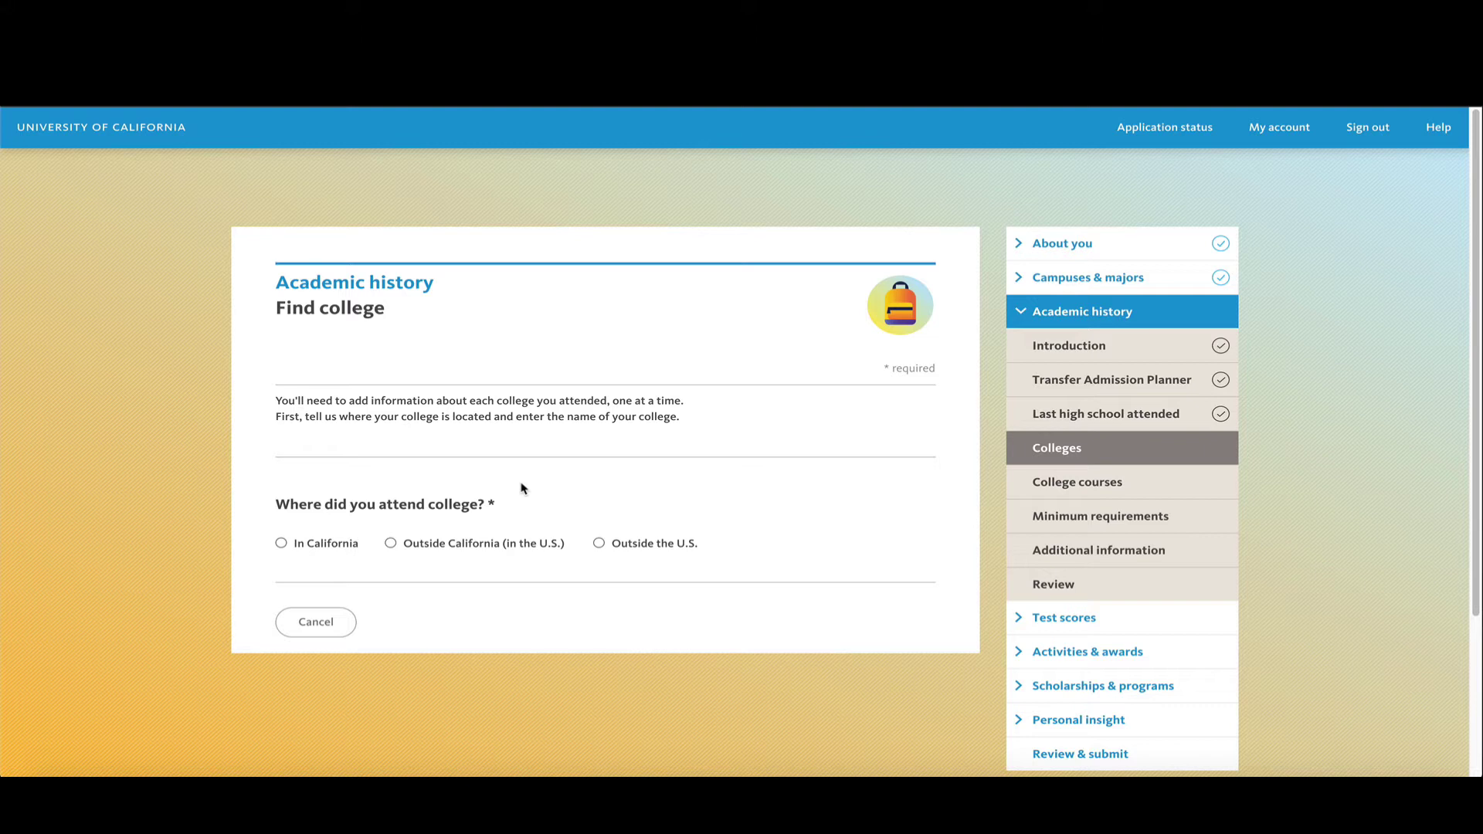
Set the college location to outside the U.S. and choose China, Peoples Republic of as the country
left_click(599, 543)
left_click(417, 727)
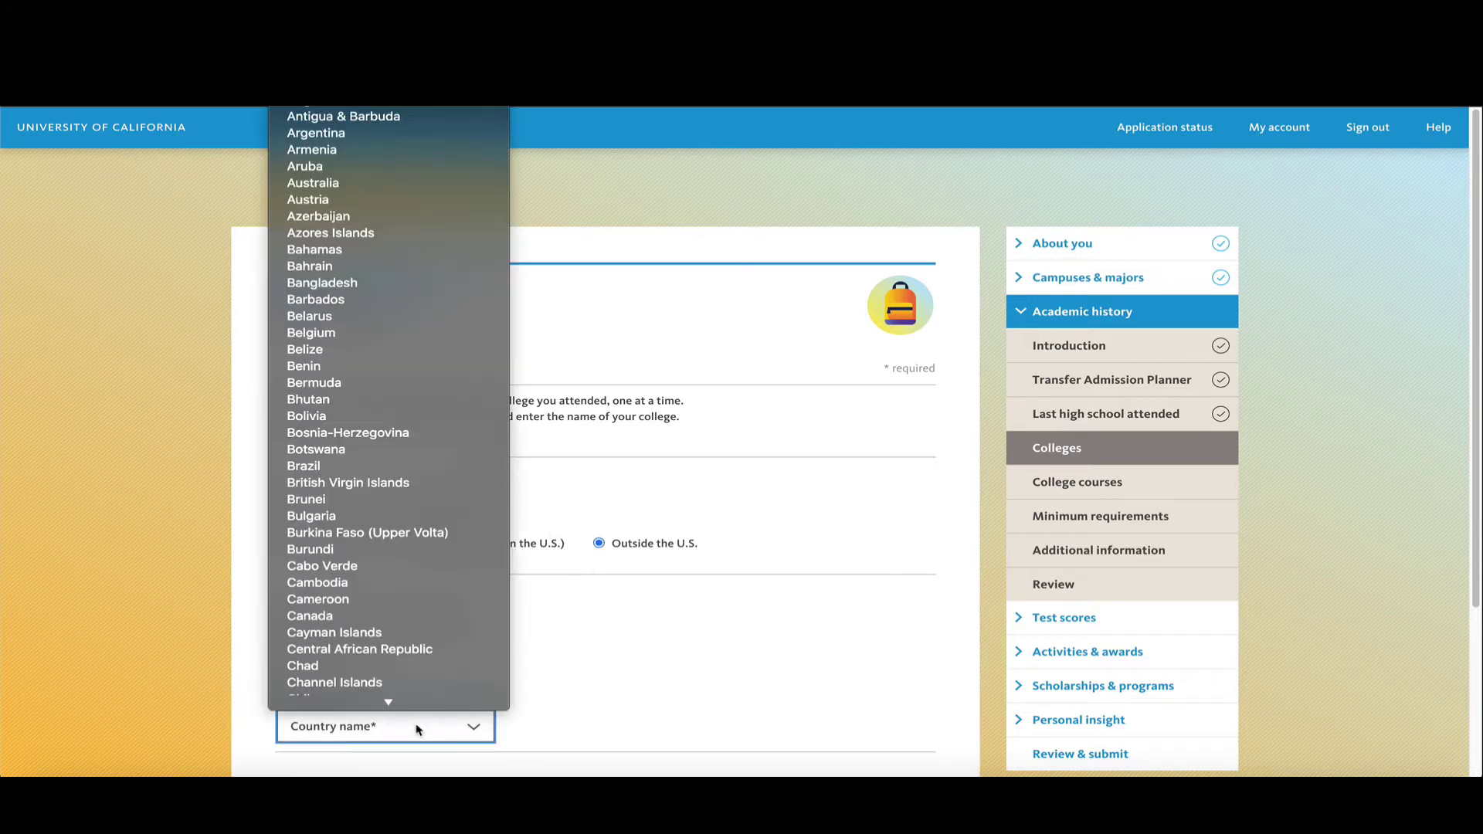
scroll(410, 640, "down", 1)
left_click(411, 640)
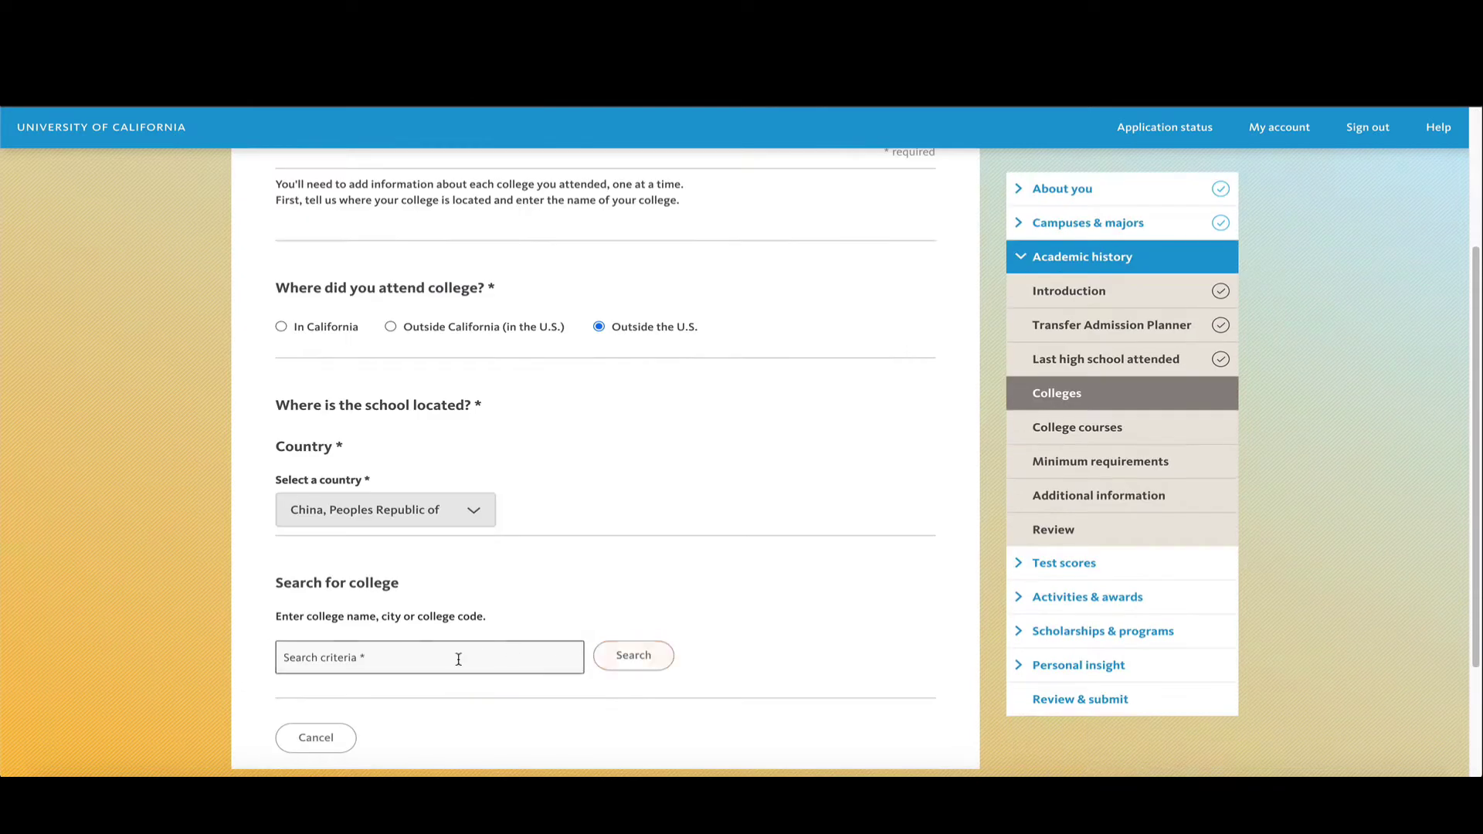
Search for colleges in China using the term "shan" and look through the matching schools
left_click(457, 659)
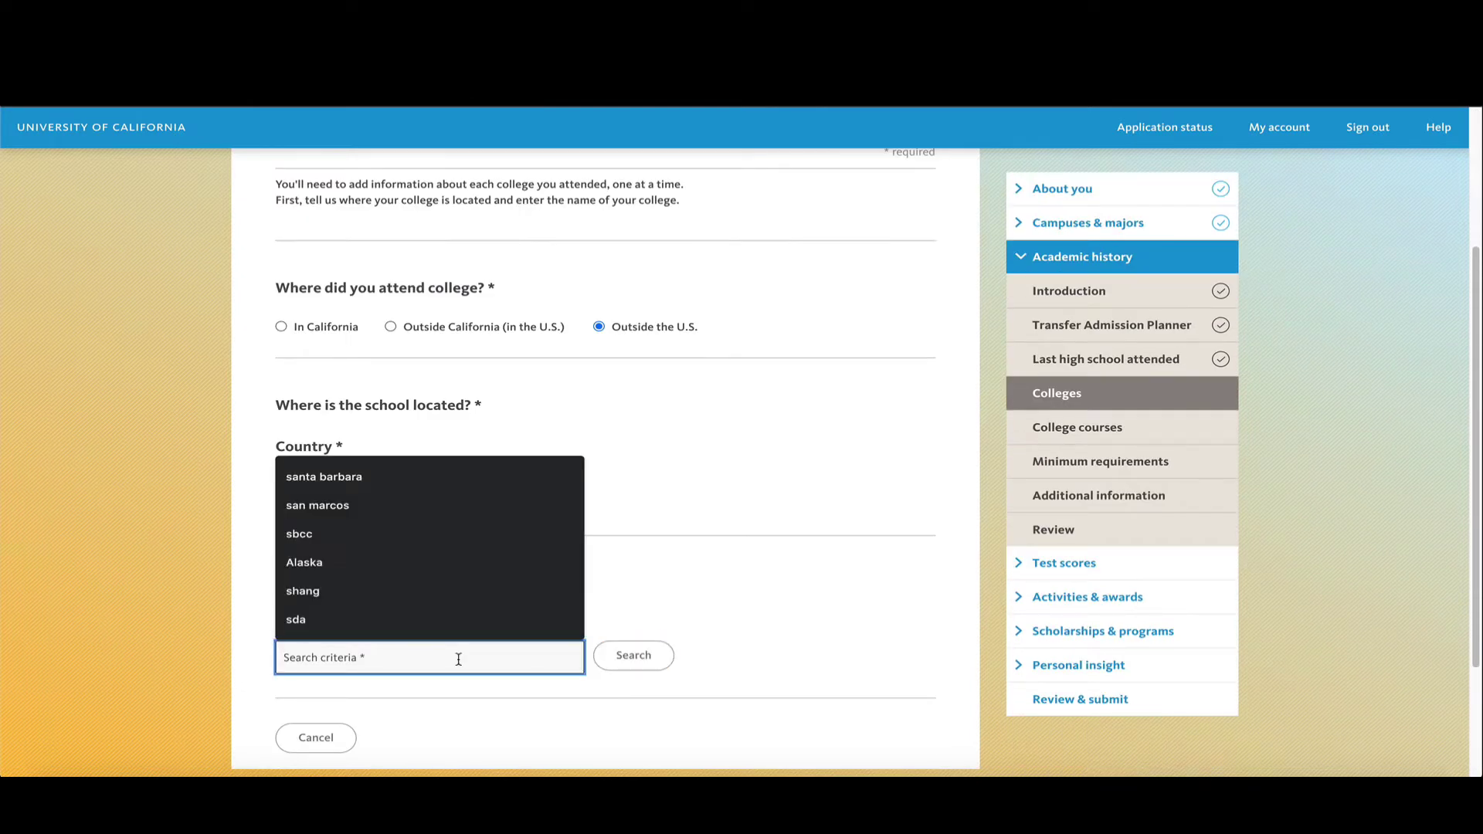
type("shan")
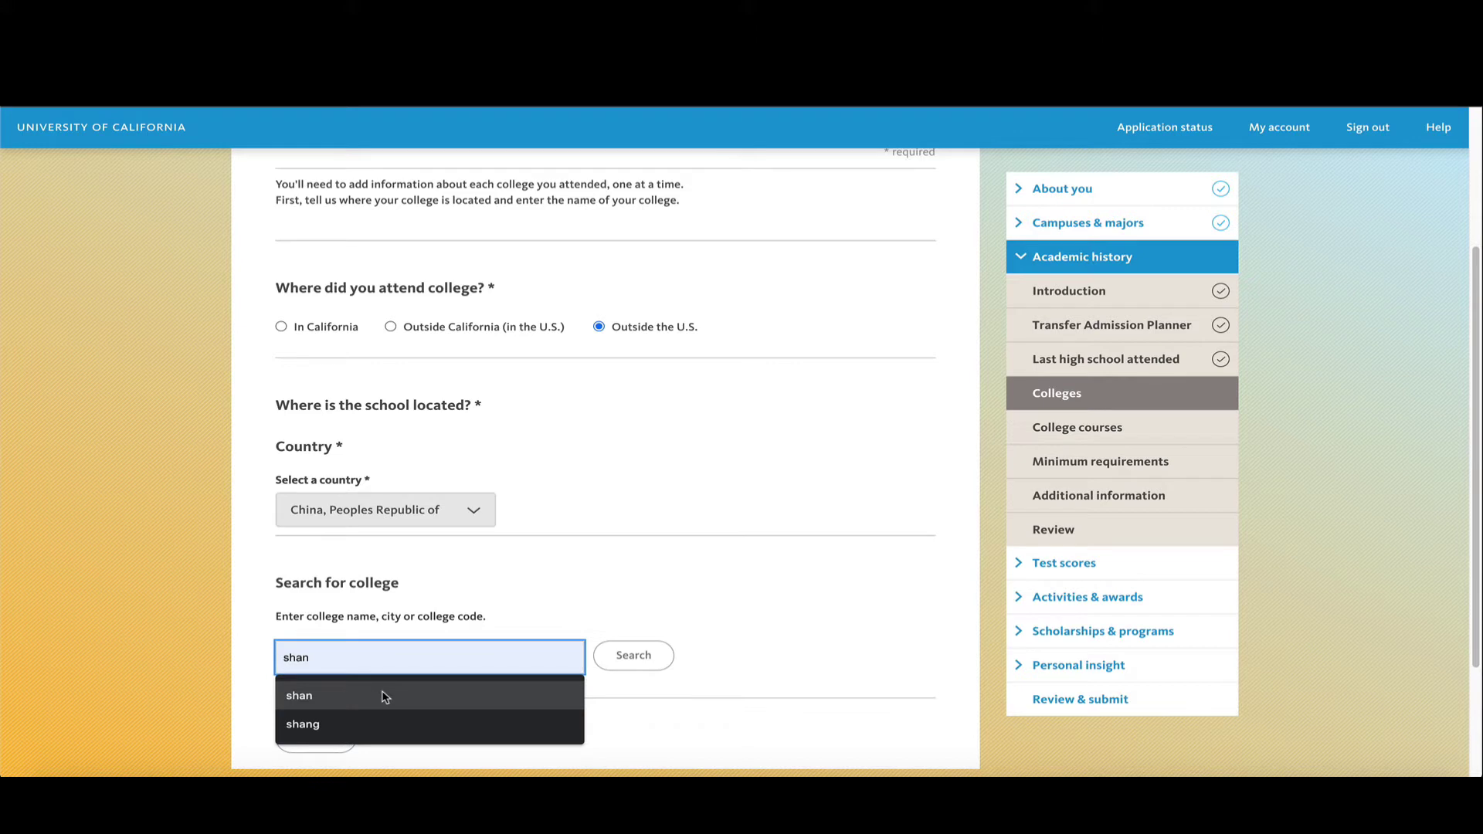
left_click(386, 696)
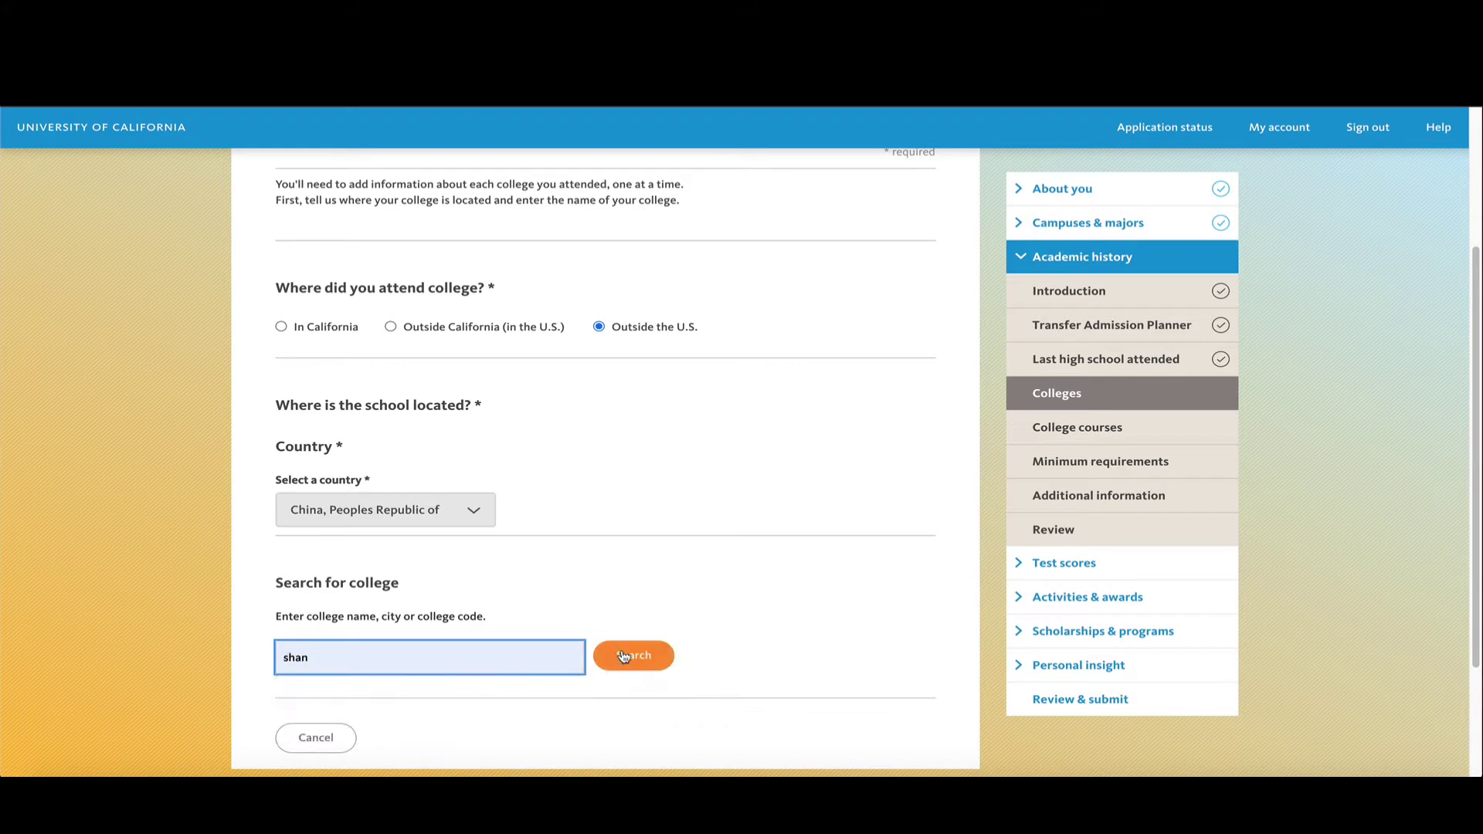
left_click(625, 657)
scroll(615, 659, "down", 3)
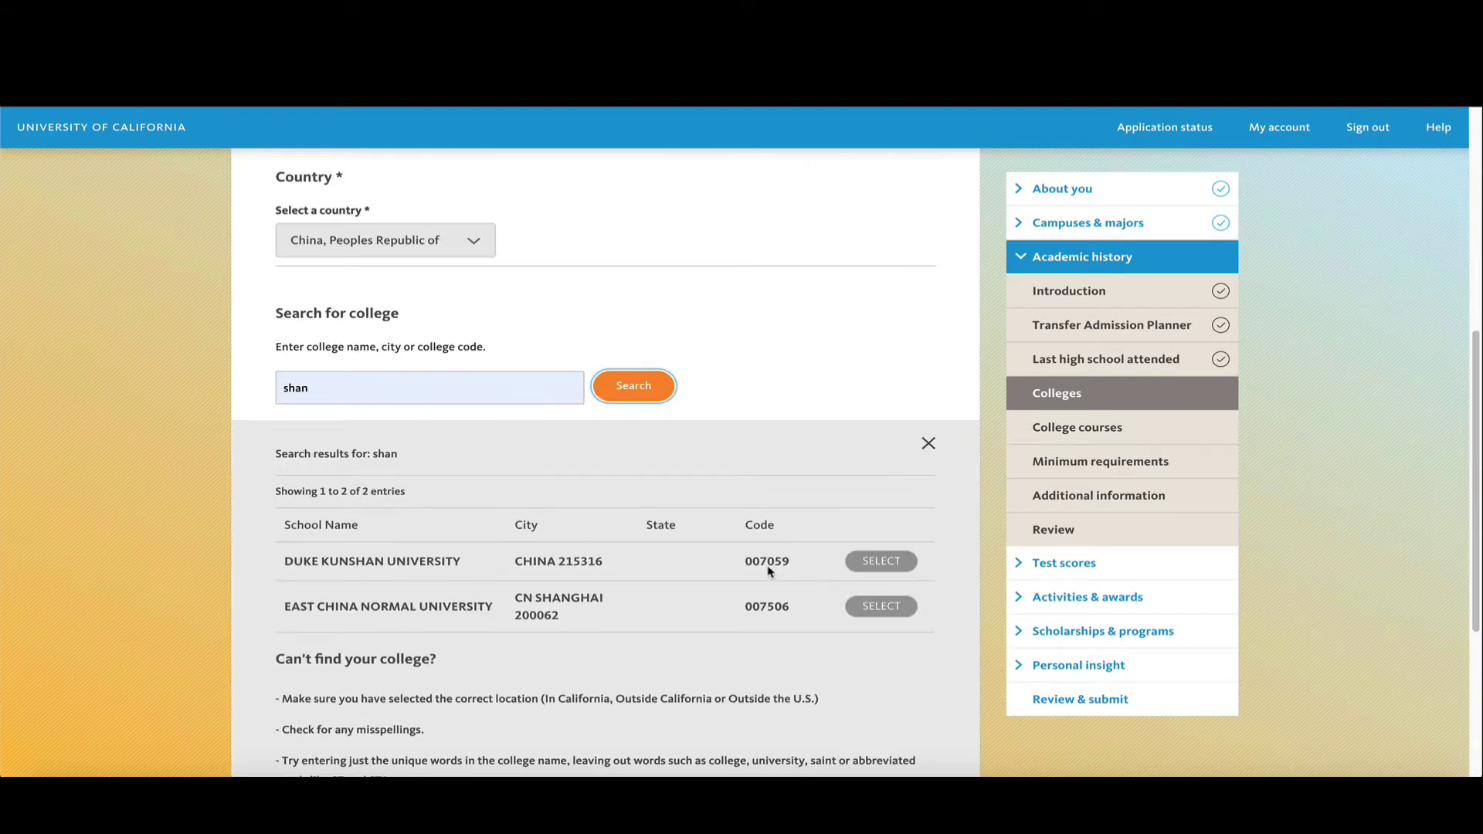
scroll(699, 657, "down", 2)
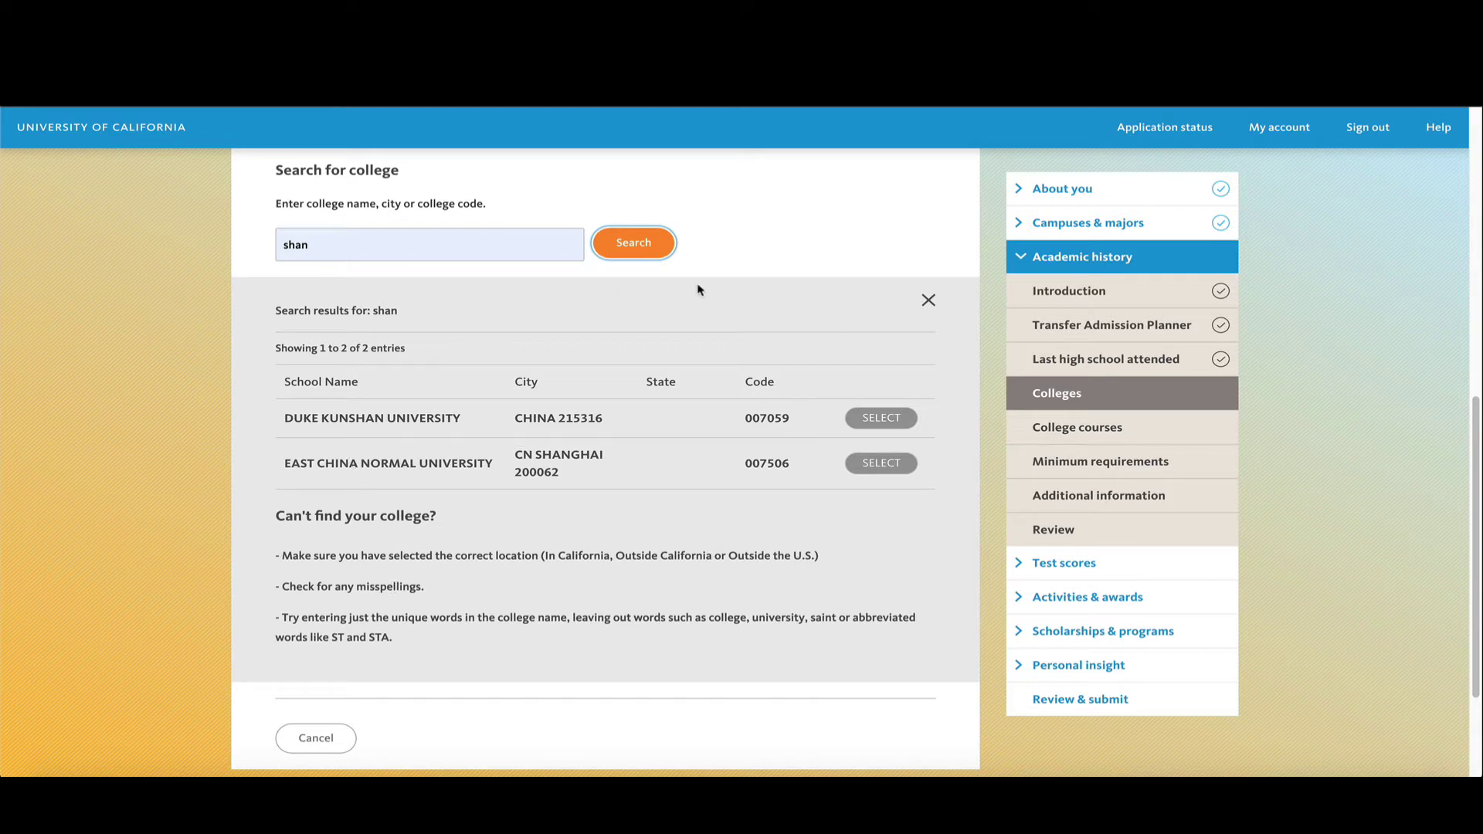
Run the "shan" search a second time and look for the option to enter a college manually
left_click(618, 255)
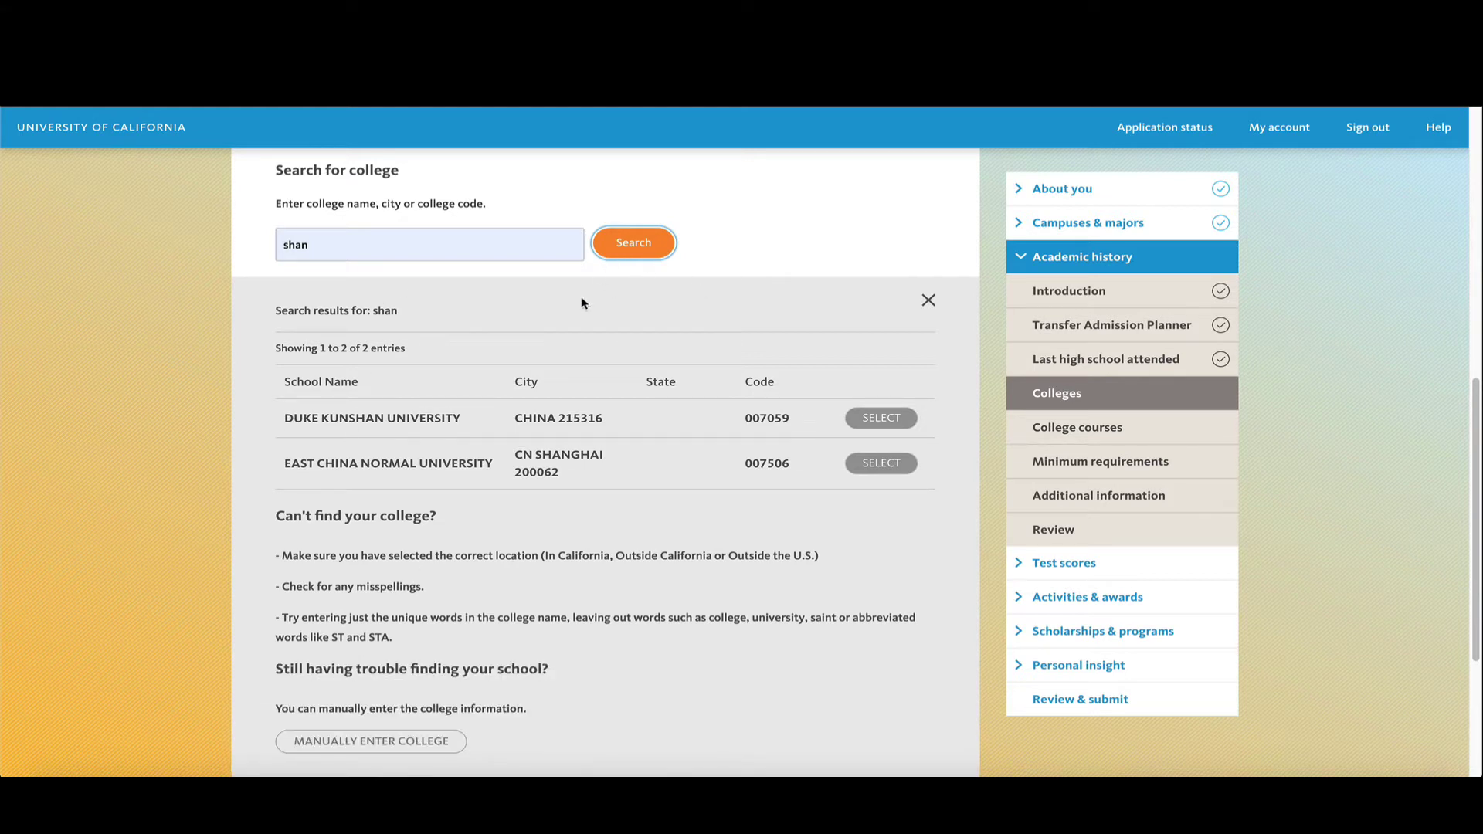
scroll(316, 735, "down", 3)
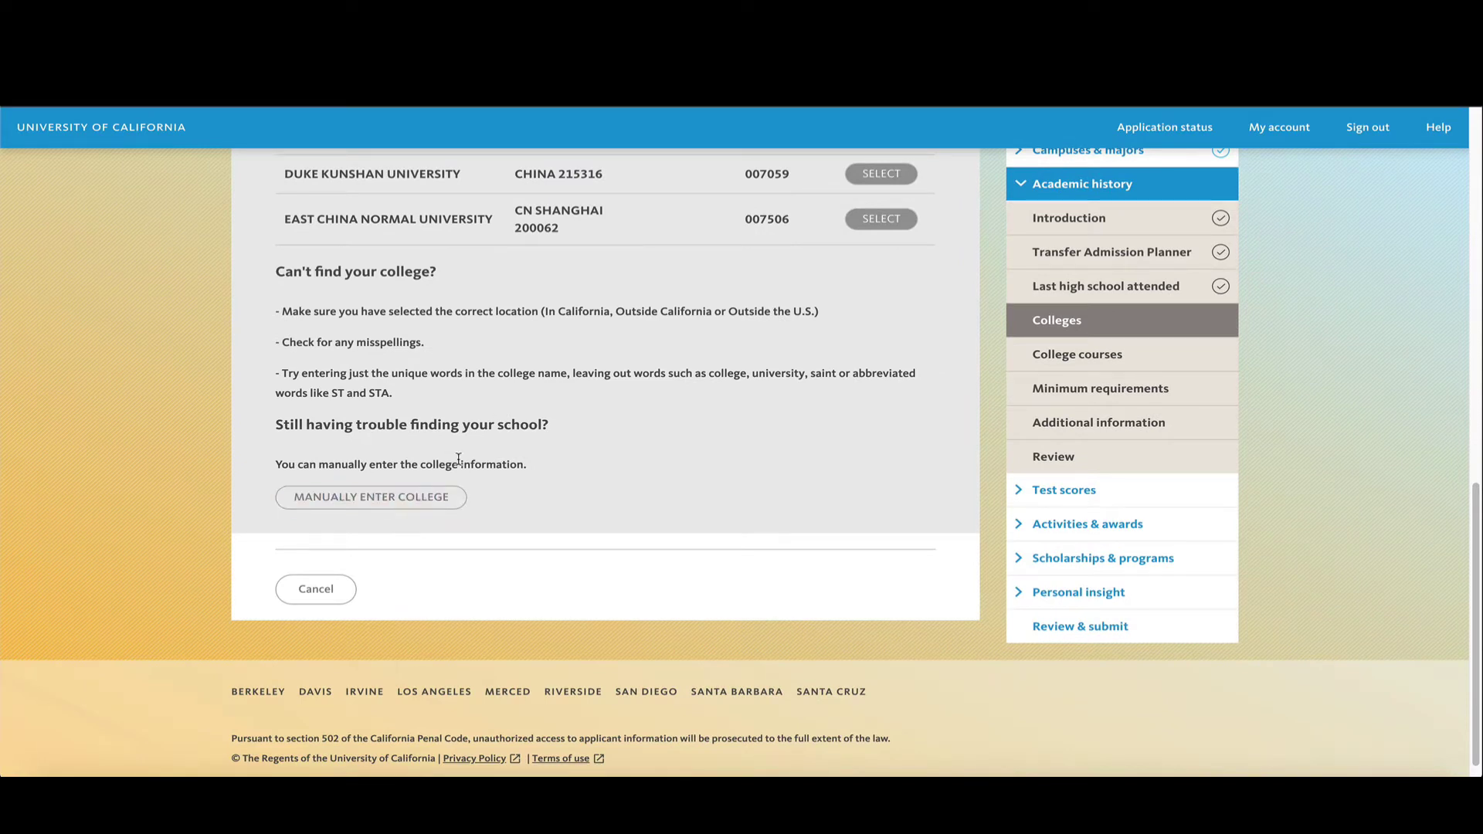
scroll(715, 297, "up", 1)
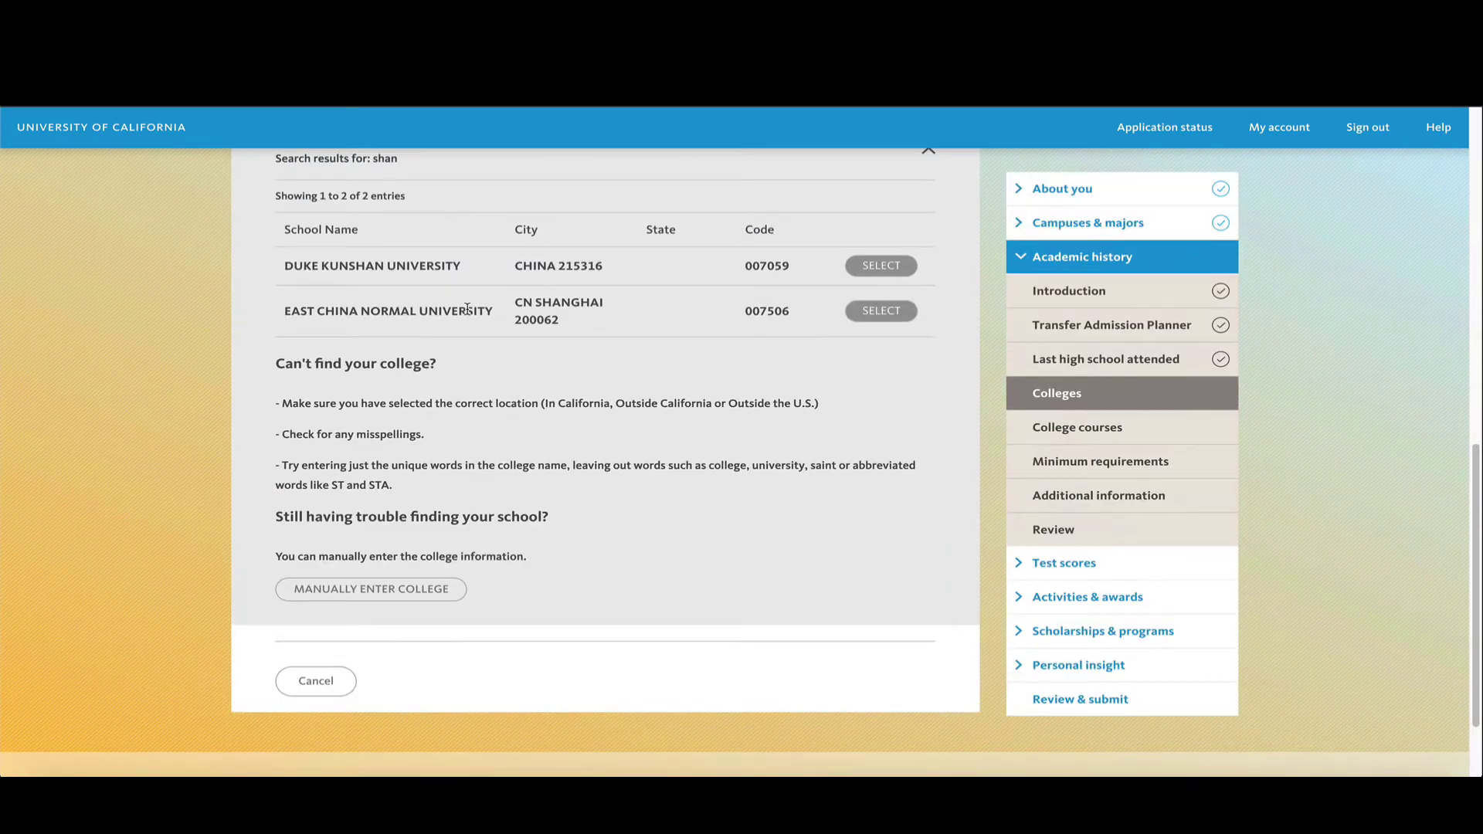
Select East China Normal University from the search results and mark its grading system as Other
left_click(879, 312)
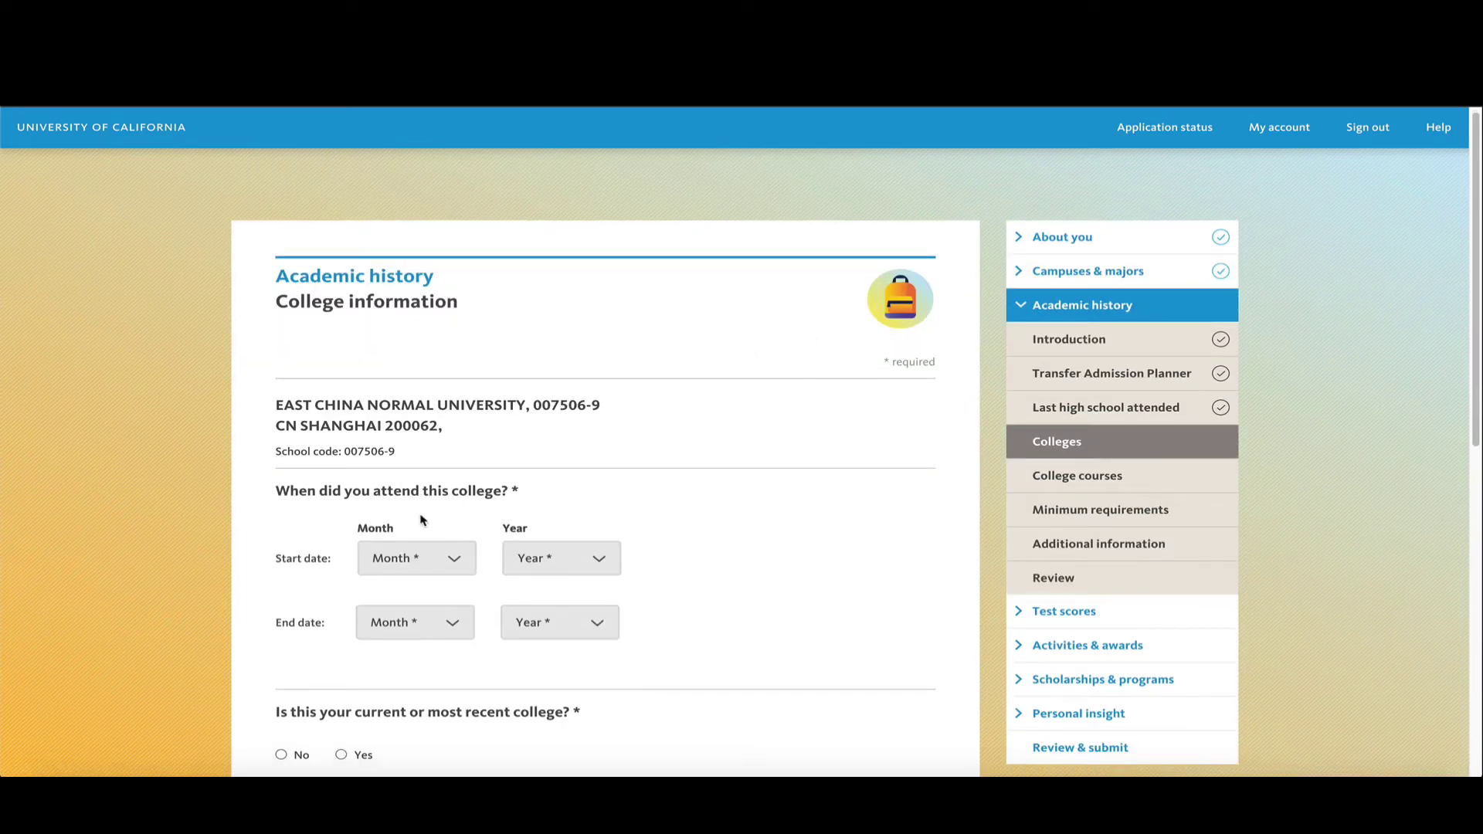
scroll(306, 611, "down", 1)
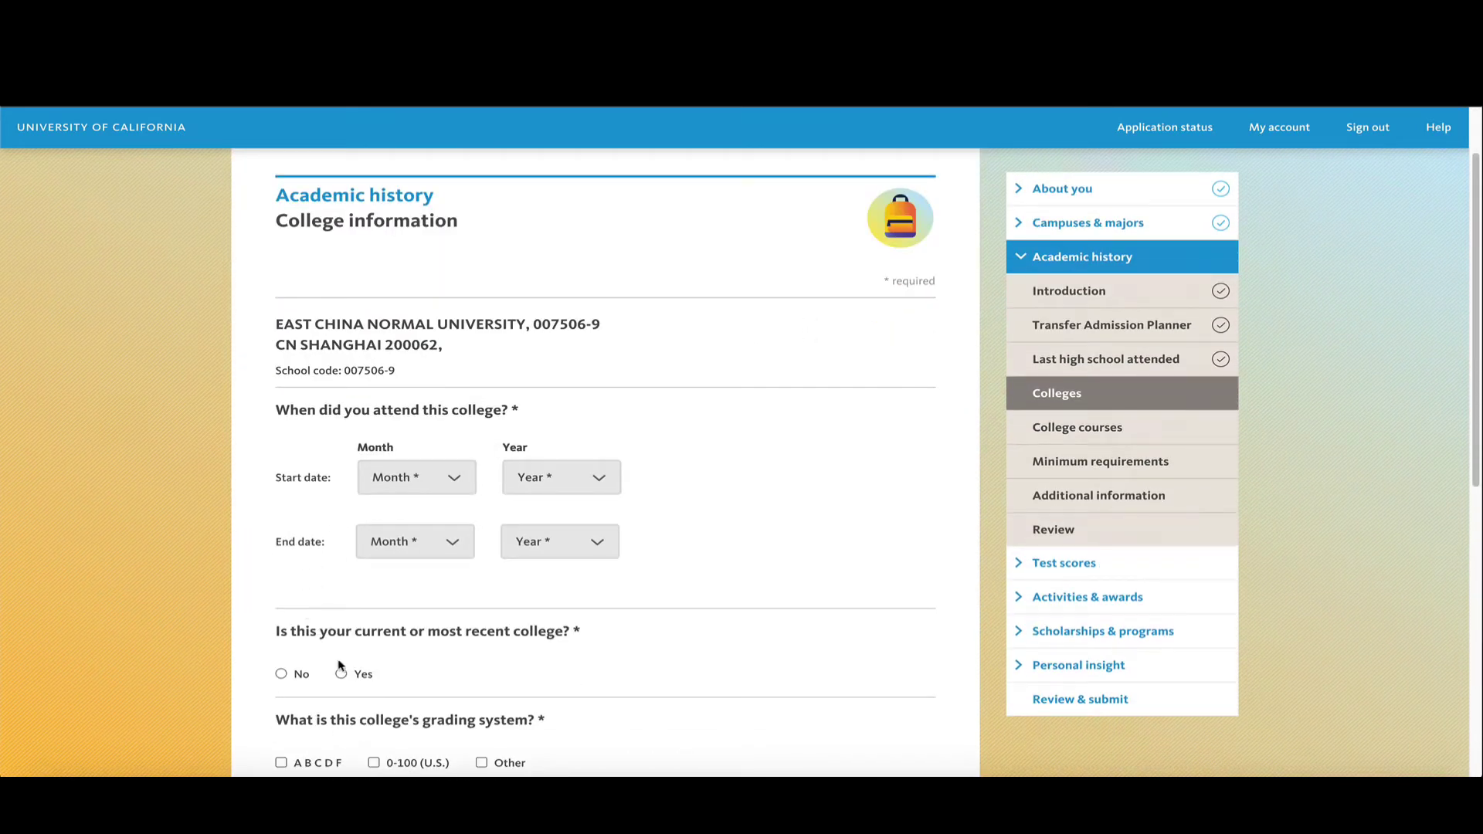
scroll(278, 647, "down", 1)
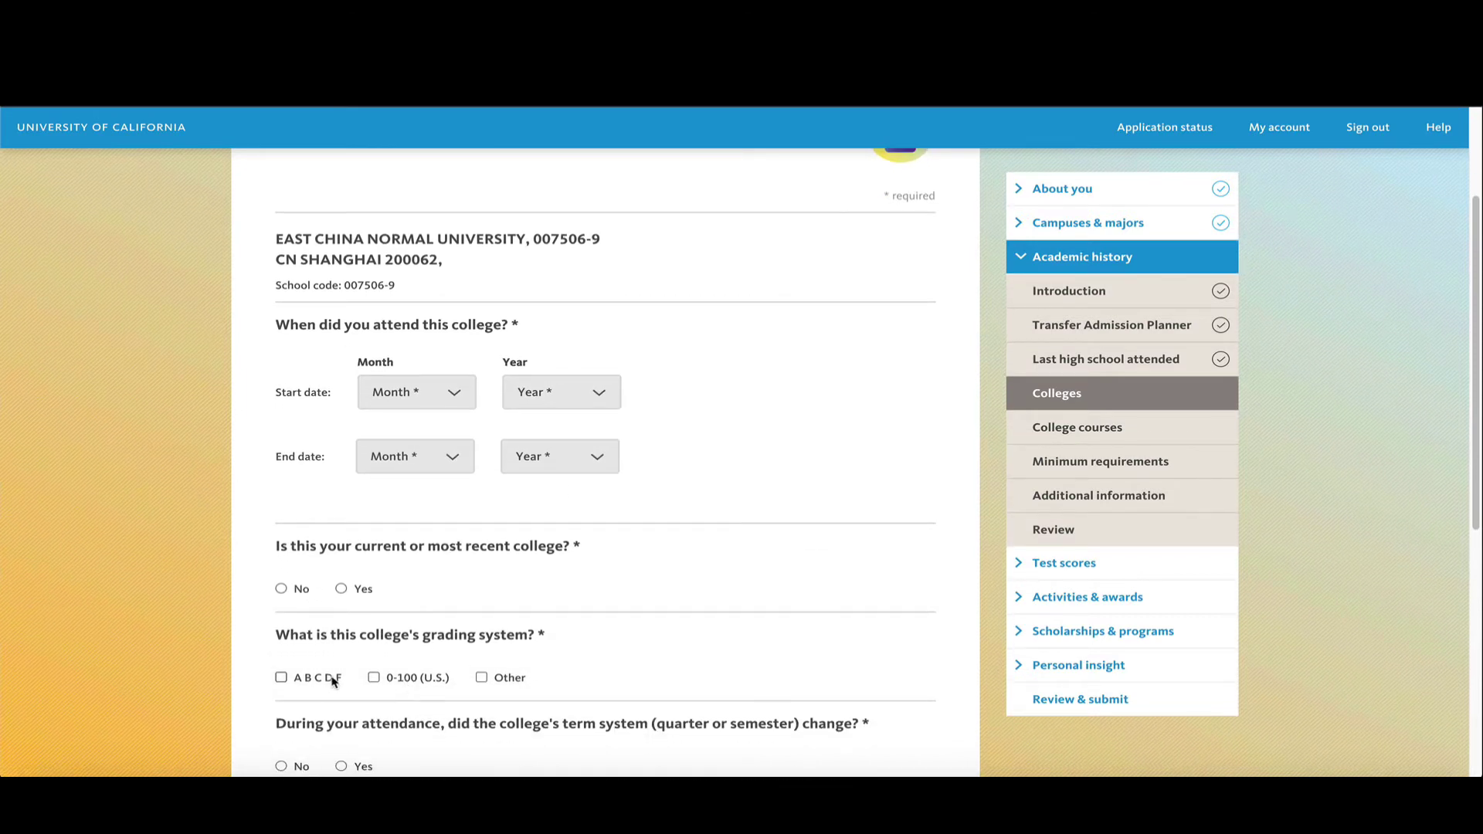
left_click(481, 678)
scroll(463, 679, "down", 1)
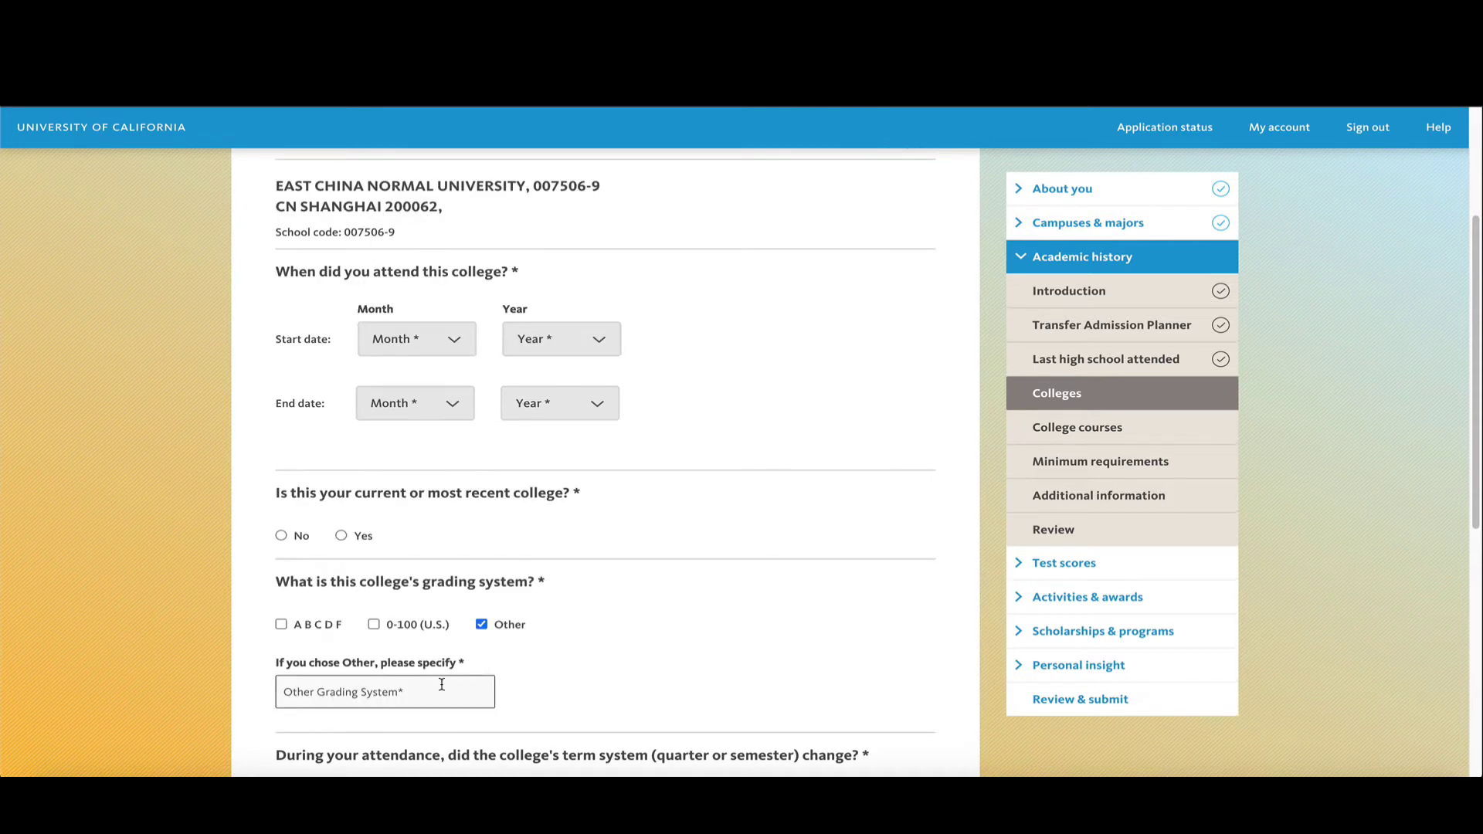
Answer No to whether the college's term system changed and examine the available term system choices
scroll(424, 691, "down", 1)
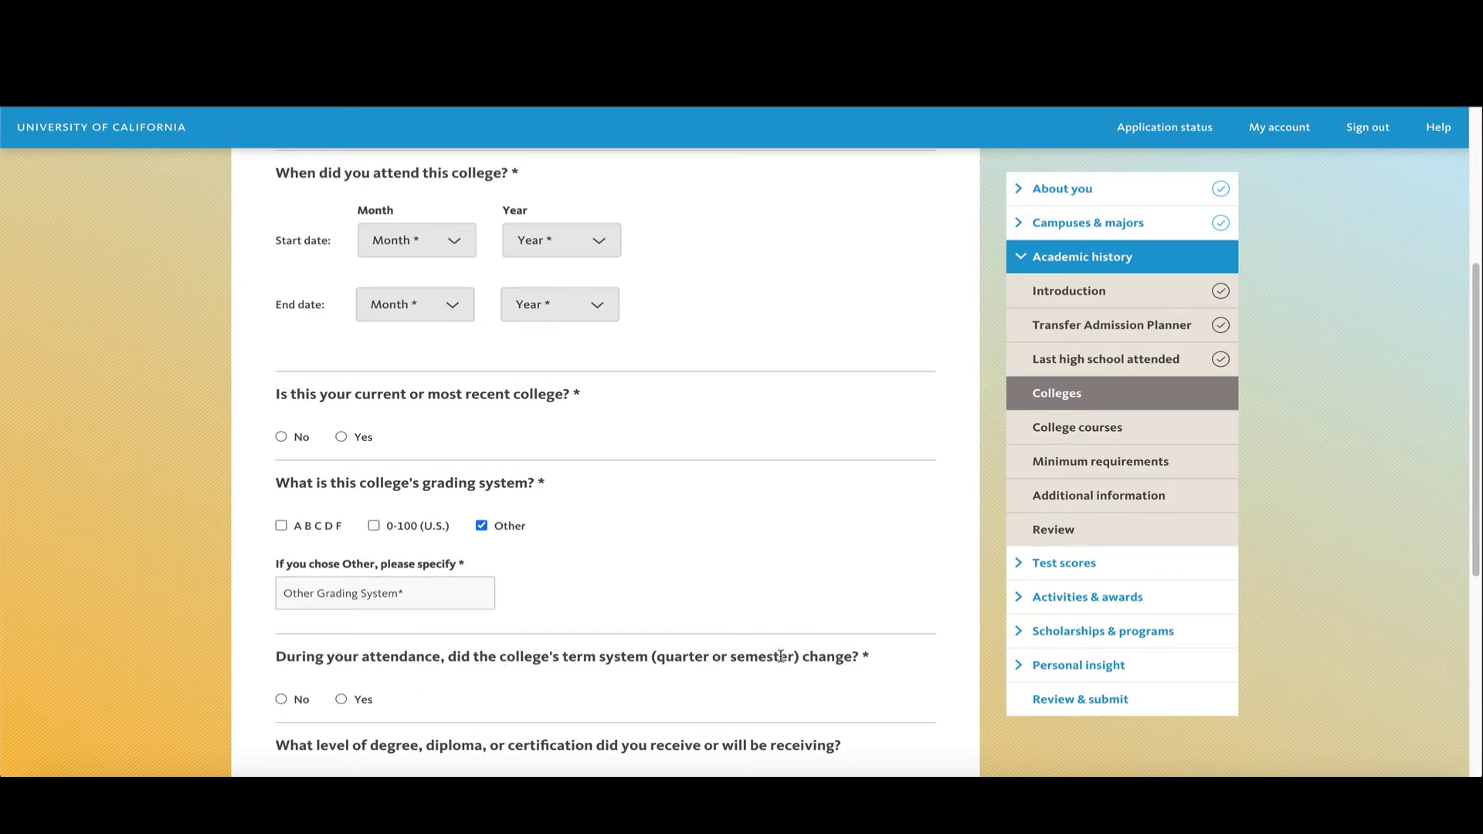
left_click(283, 700)
scroll(325, 701, "down", 1)
left_click(369, 705)
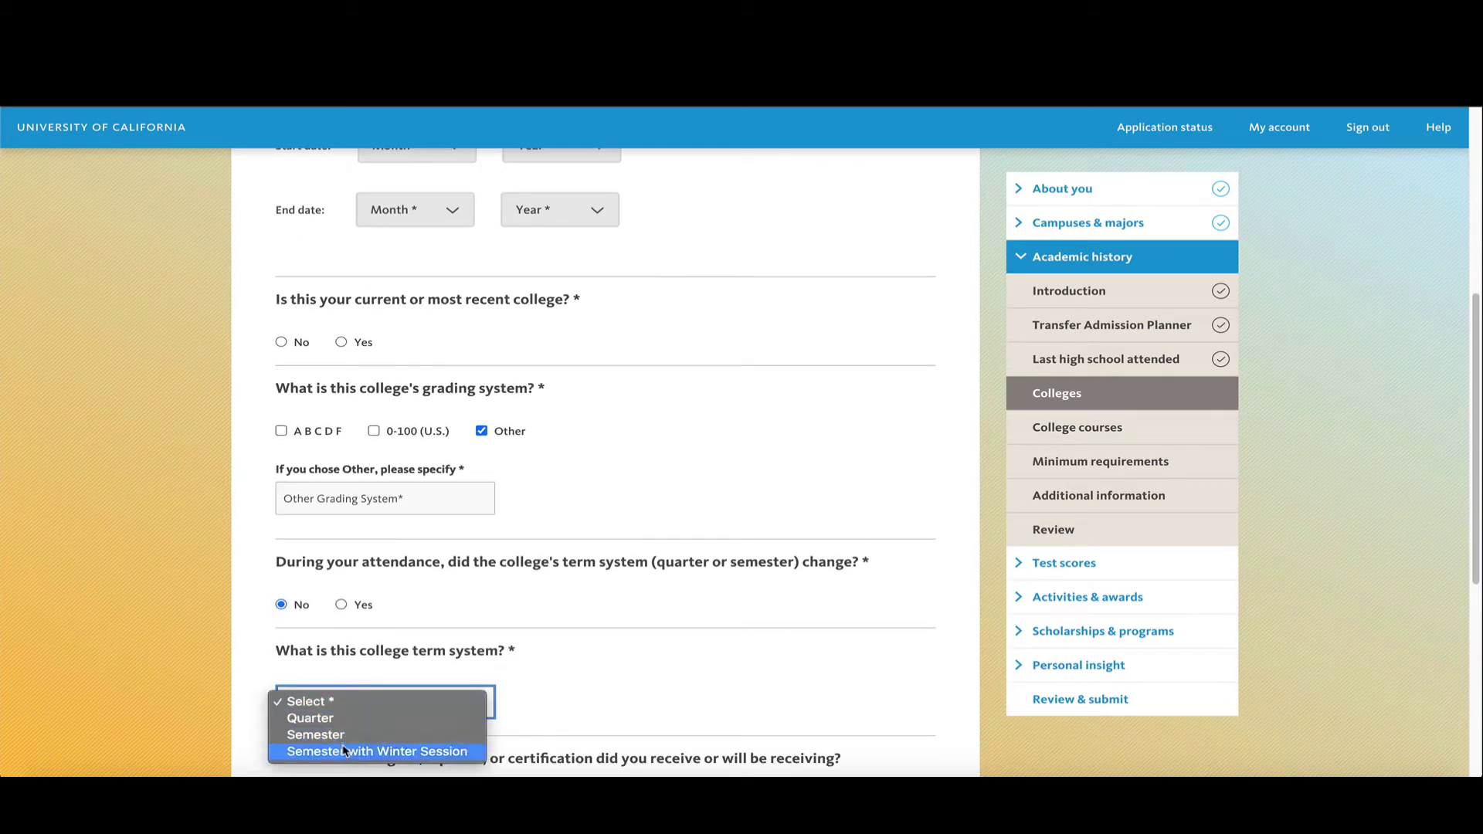
left_click(628, 721)
scroll(628, 721, "down", 1)
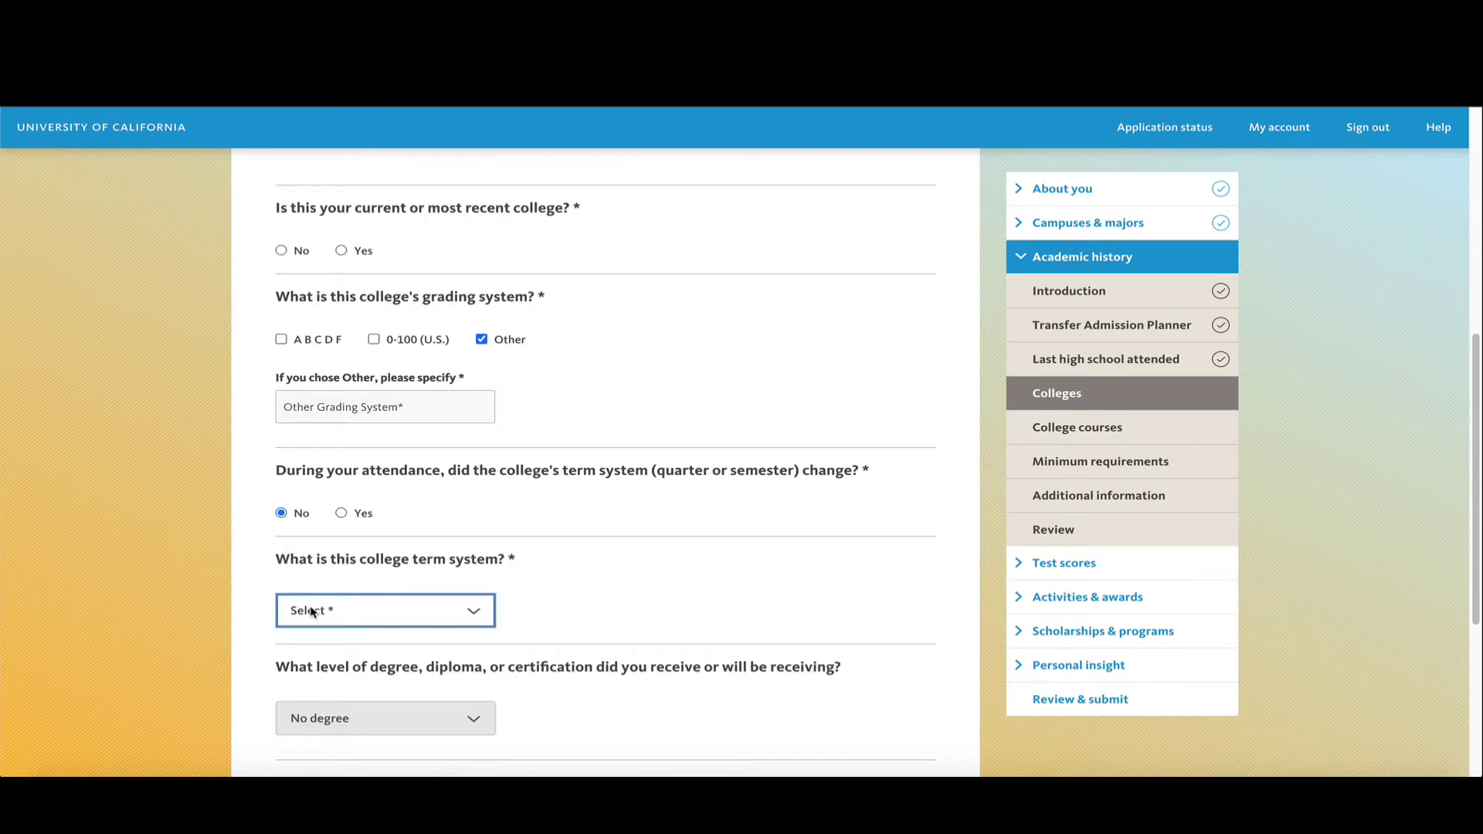
Examine the options for the degree level received and for the language of instruction without choosing any
scroll(311, 612, "down", 1)
left_click(337, 631)
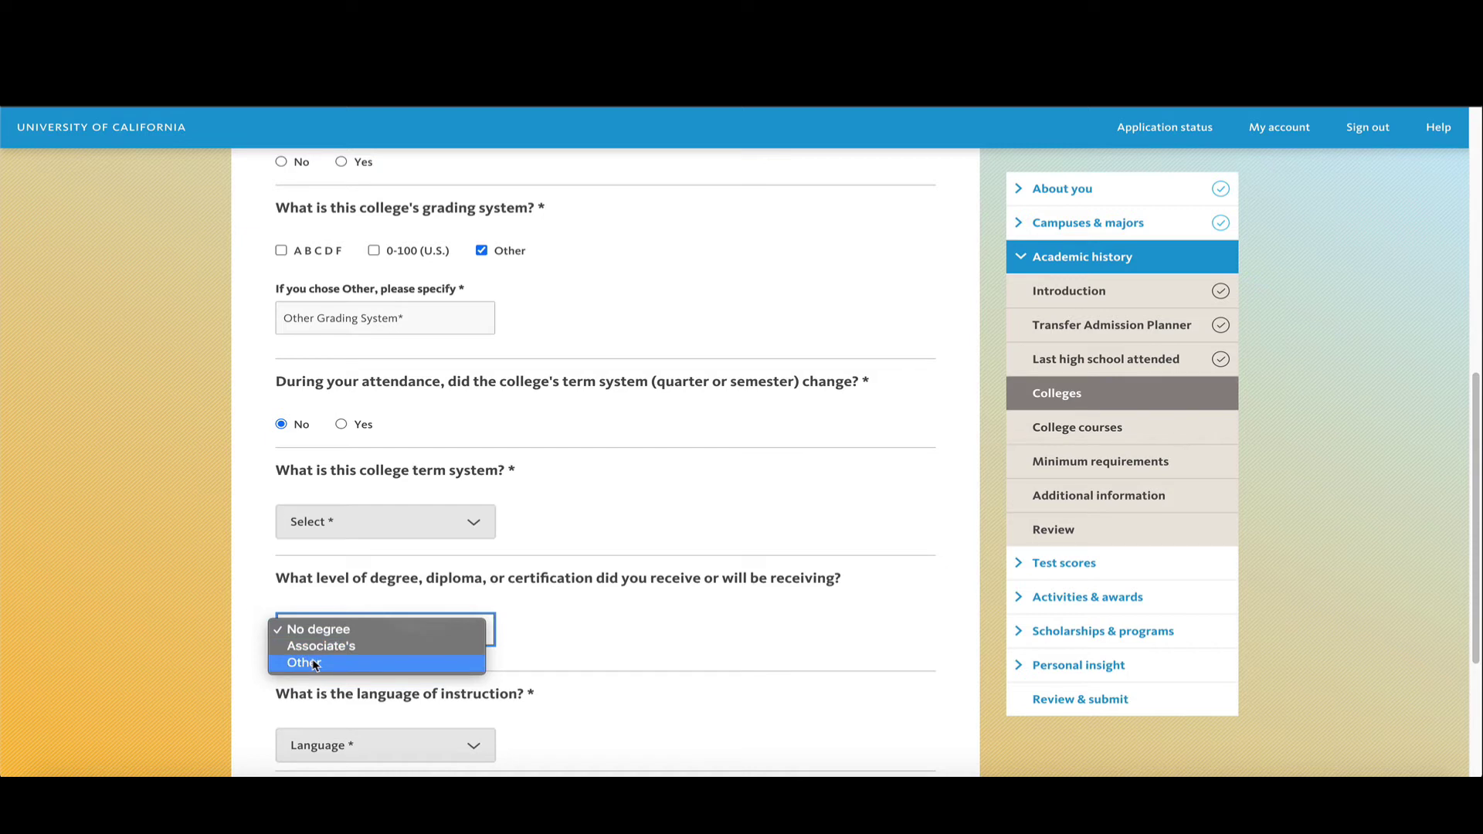
left_click(613, 668)
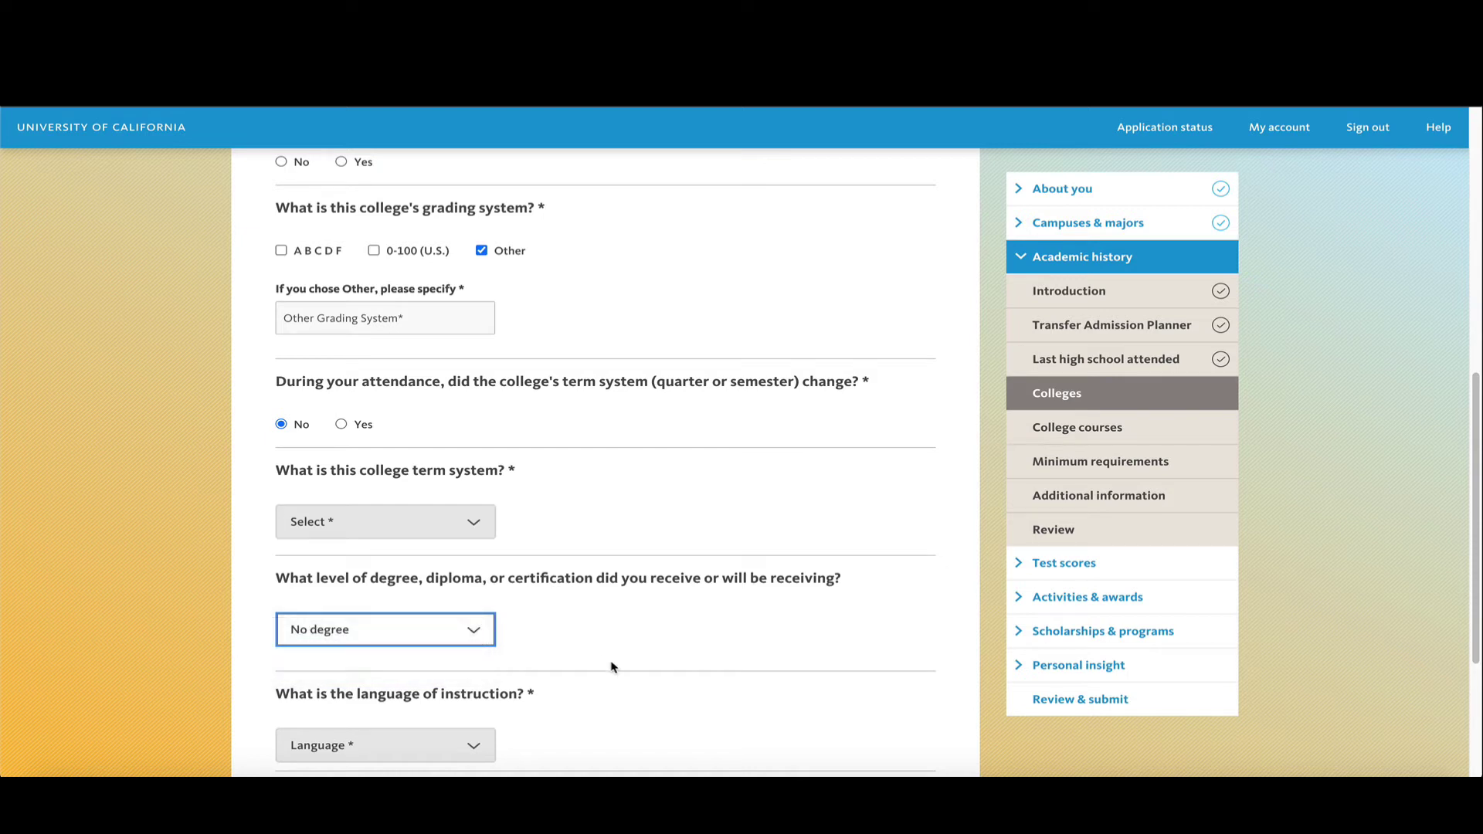
scroll(581, 678, "down", 1)
left_click(430, 665)
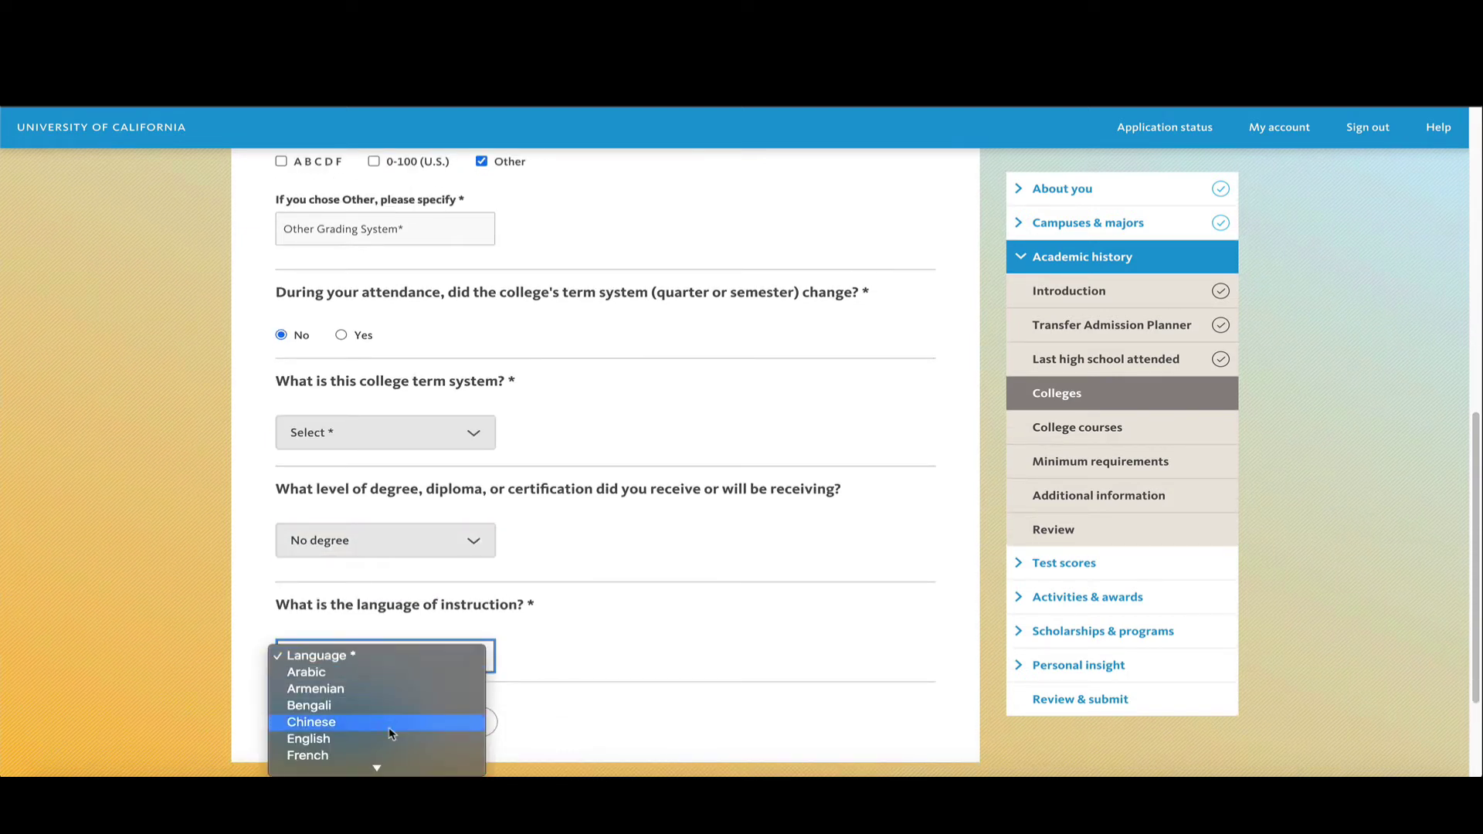
left_click(583, 657)
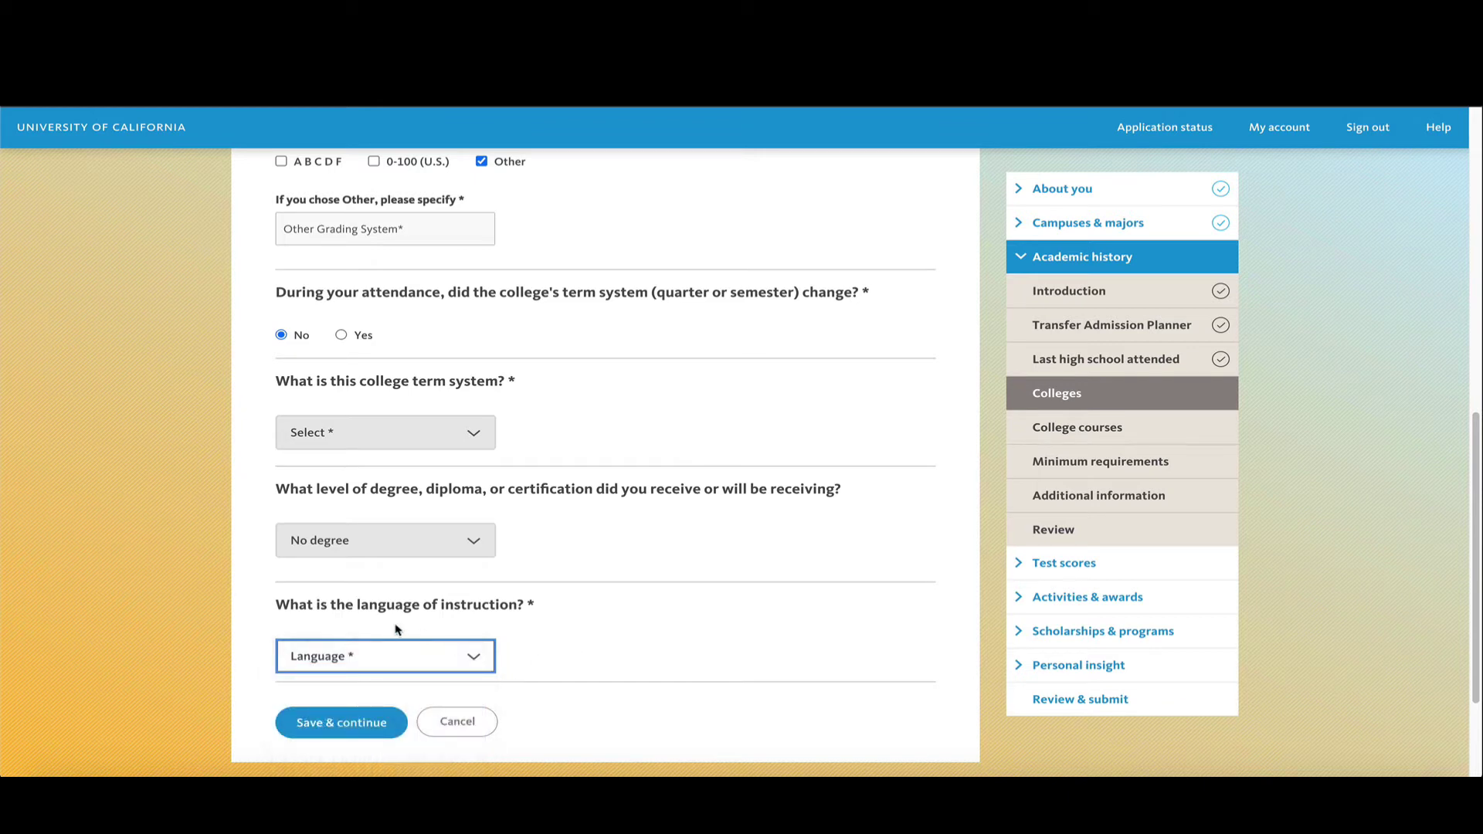
Return to the college search for China, search for "shan" again and open the manual college entry form
scroll(441, 494, "up", 8)
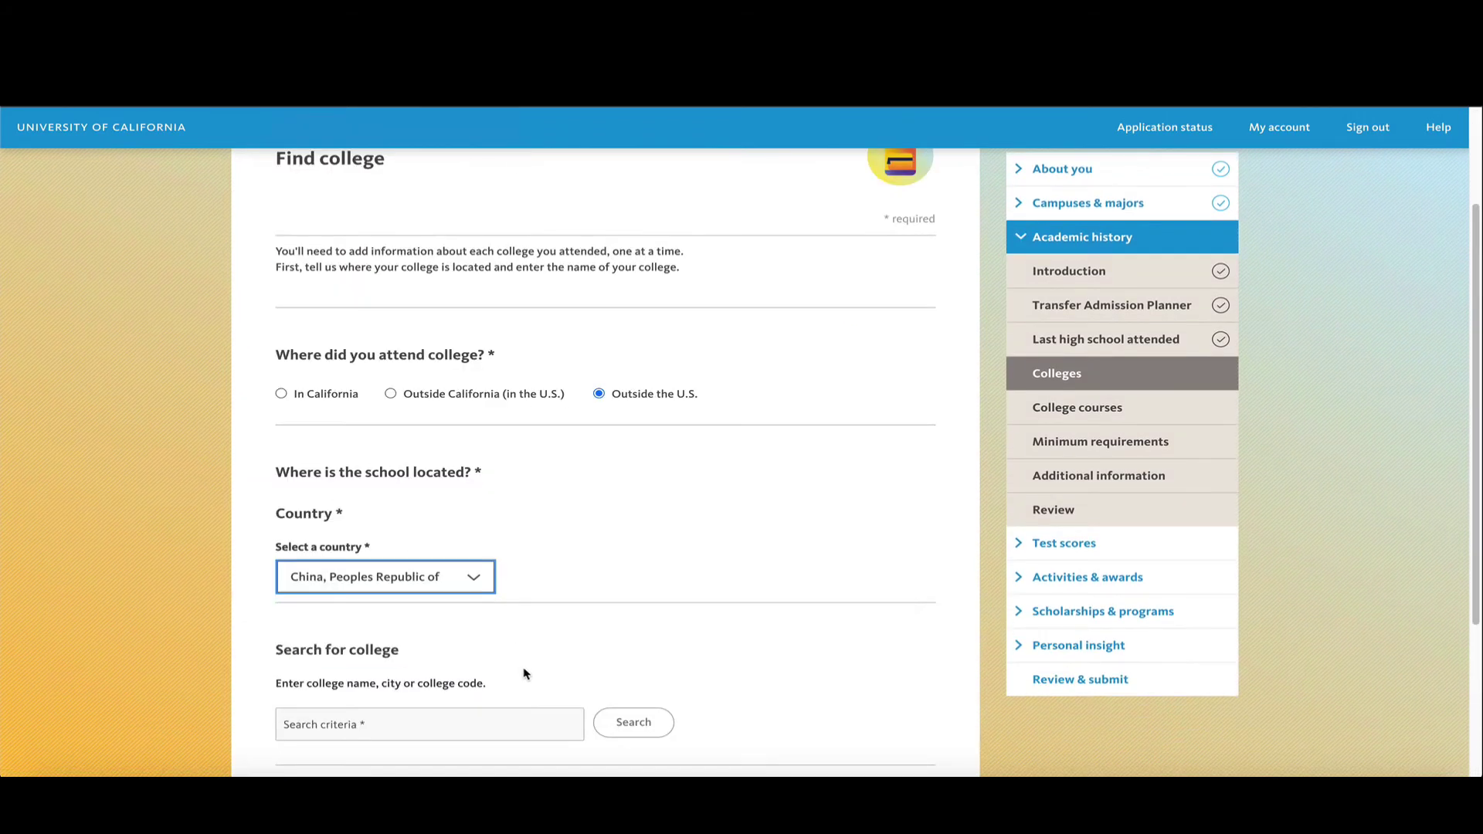
left_click(472, 715)
left_click(299, 601)
left_click(634, 722)
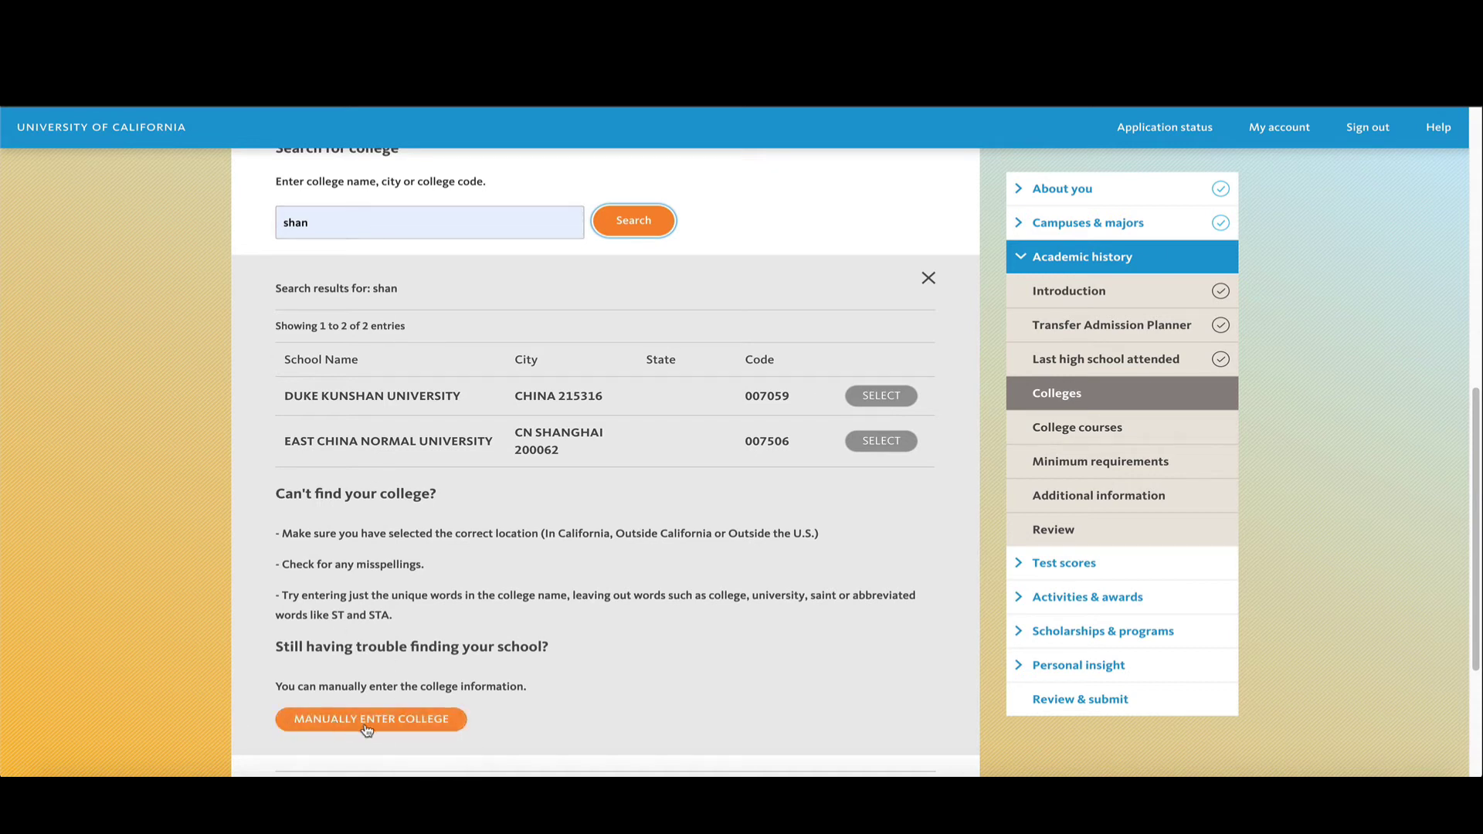
left_click(404, 720)
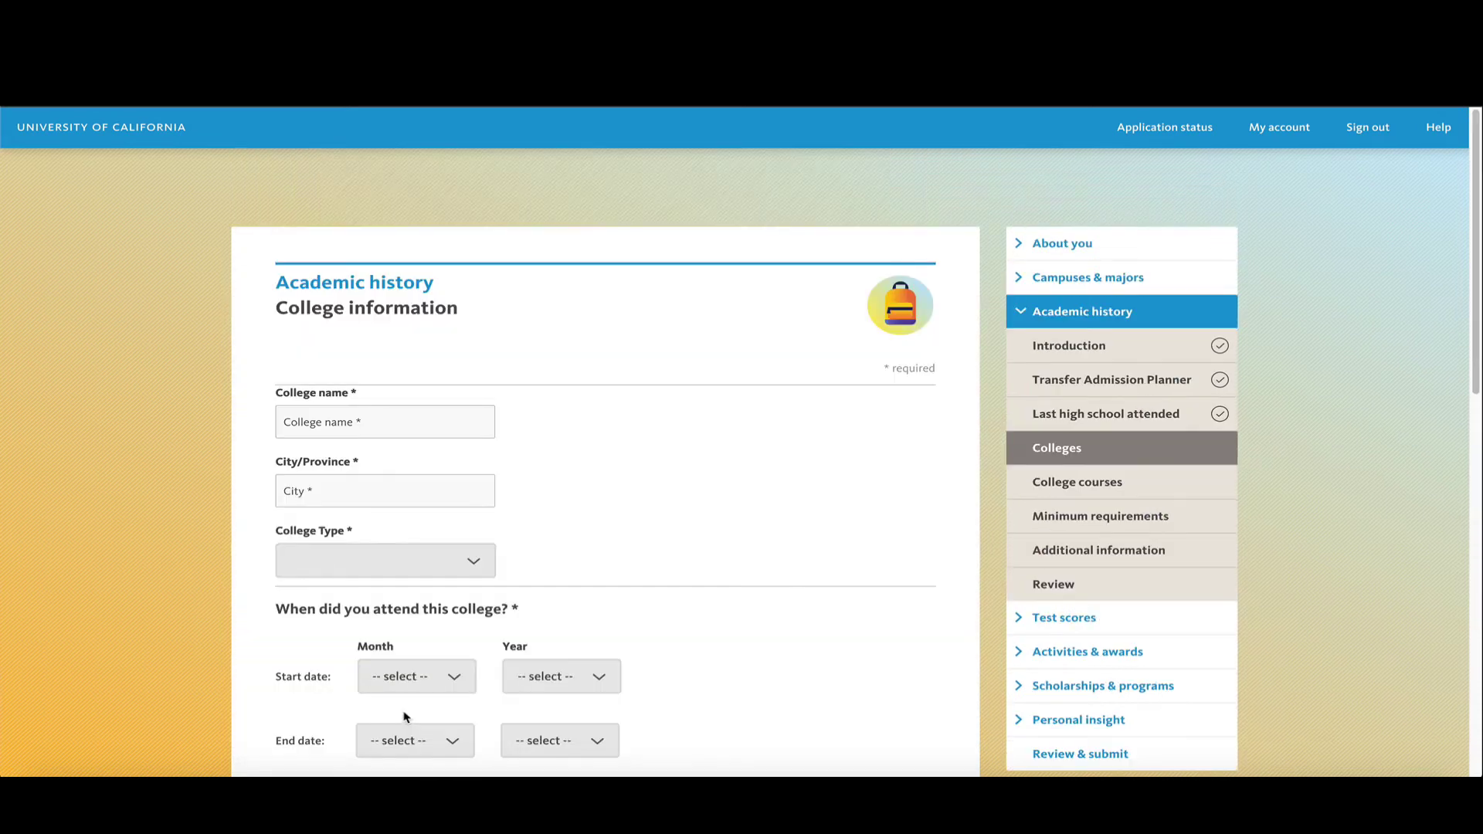
Examine the manual entry form's college name, city/province and college type fields, and return to the college search
left_click(298, 417)
left_click(337, 484)
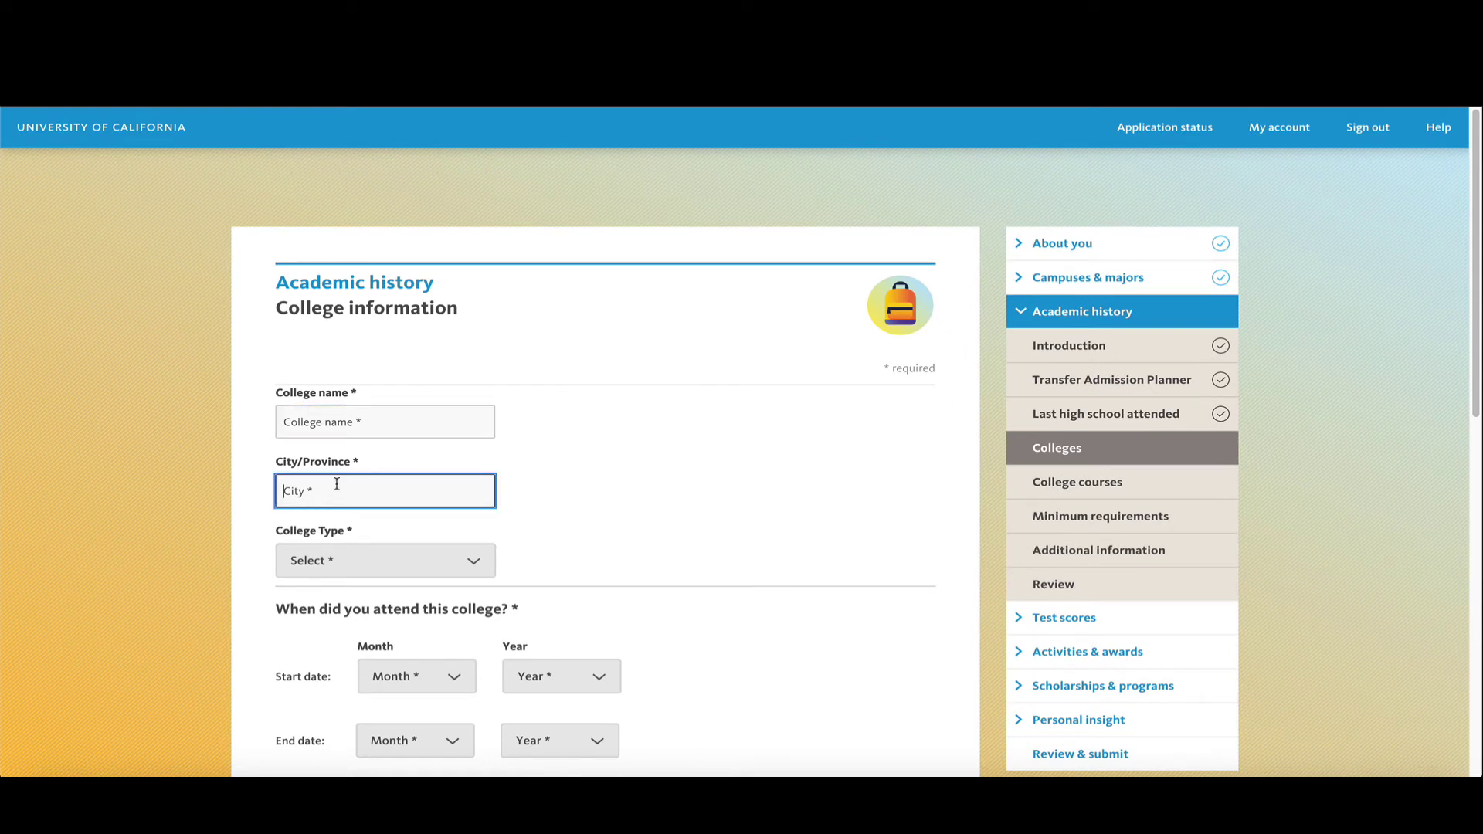
left_click(323, 561)
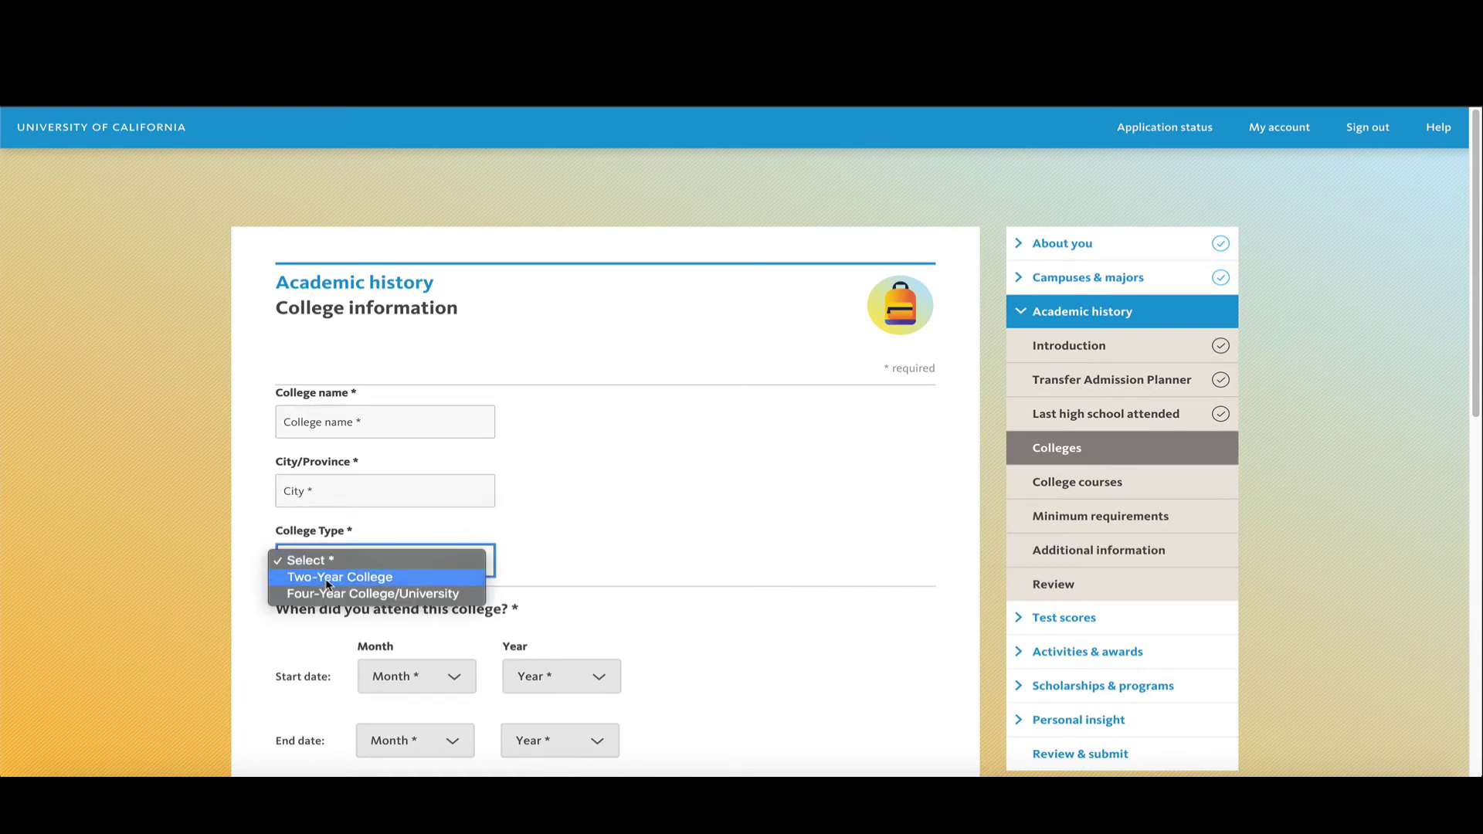
left_click(657, 507)
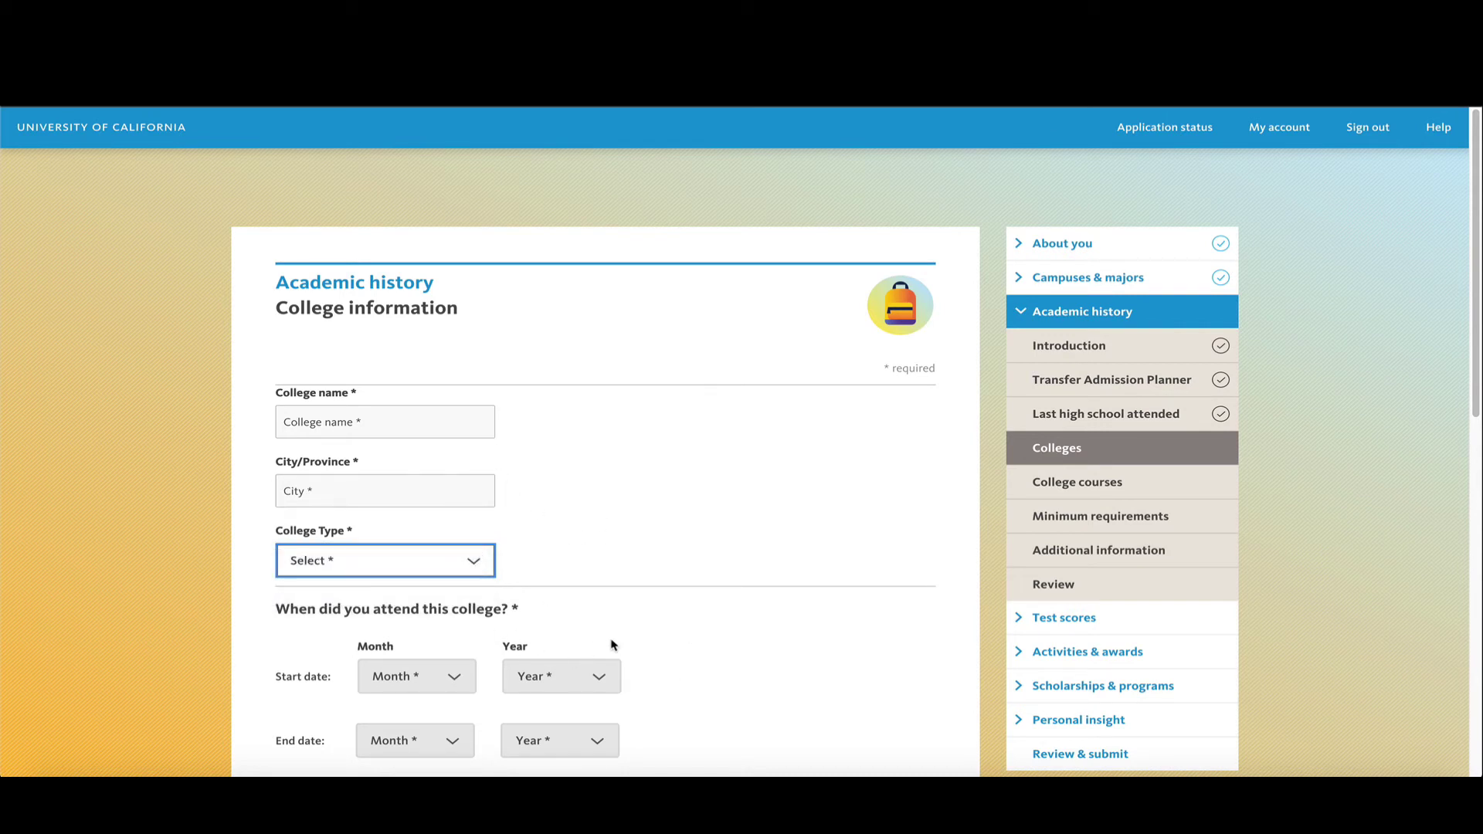
scroll(611, 647, "down", 1)
scroll(614, 651, "down", 8)
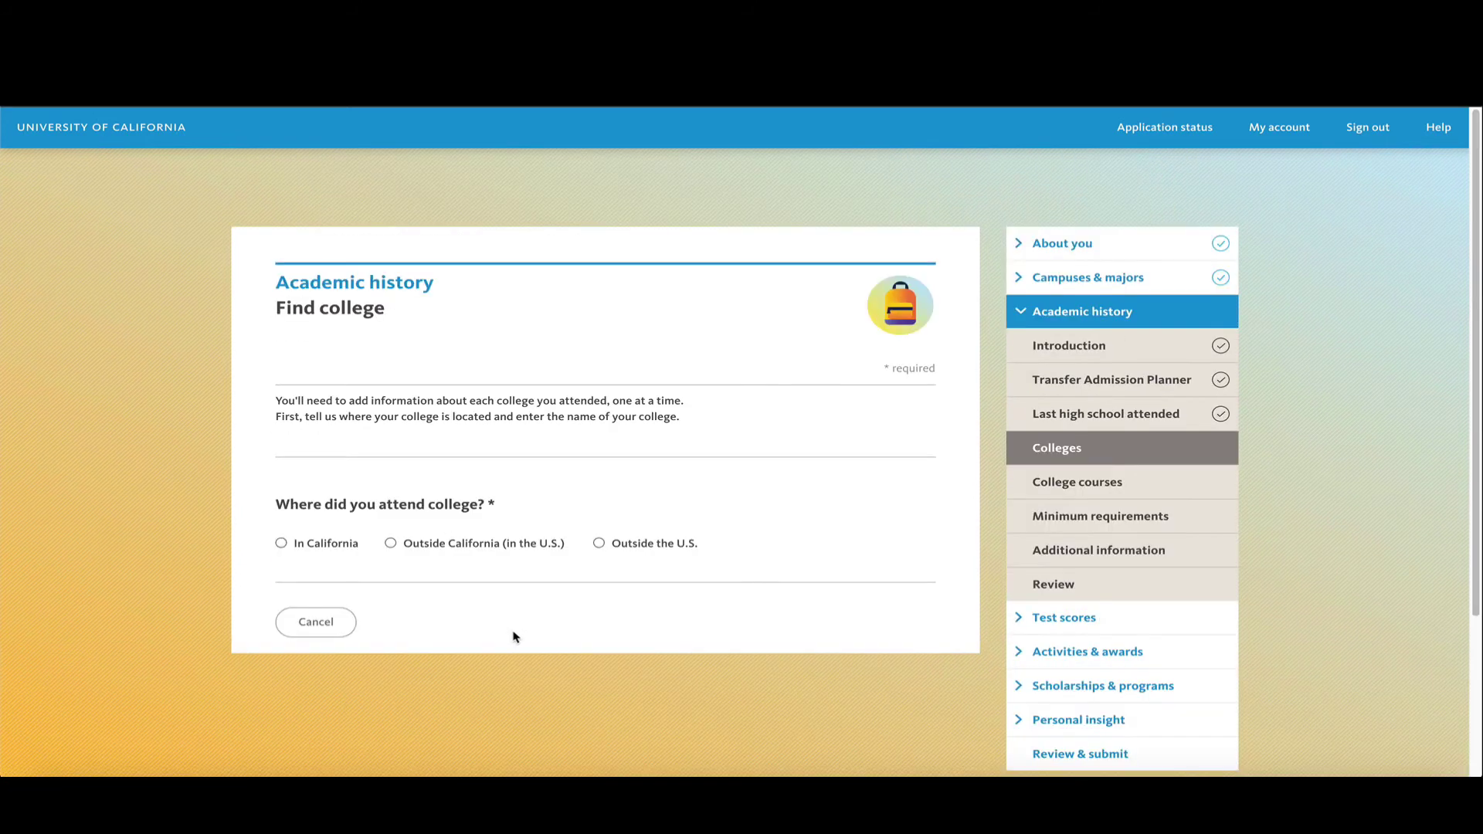
Set the college location to outside California in the U.S. and choose Arizona as the state
left_click(391, 544)
left_click(428, 685)
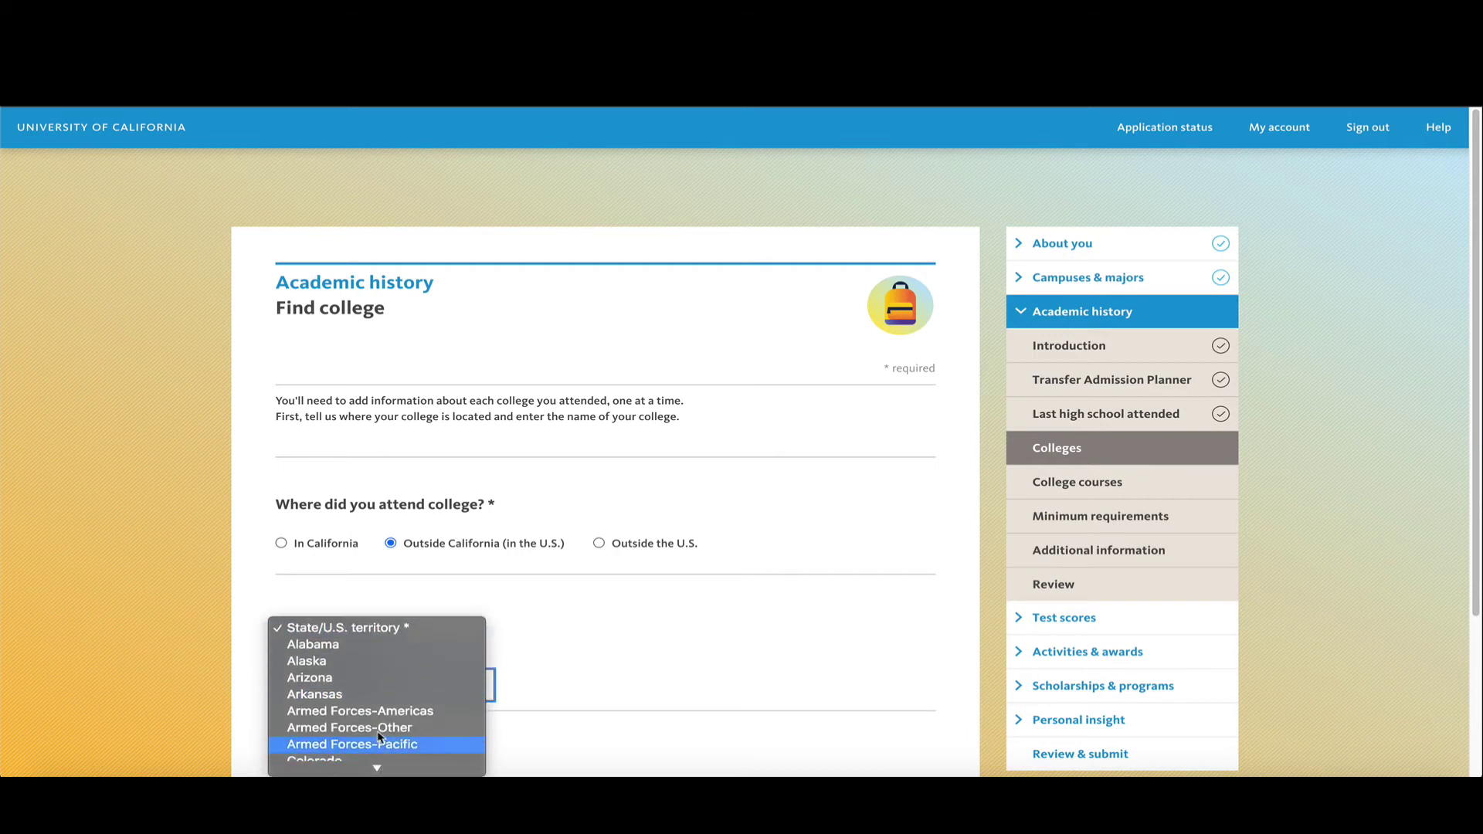
left_click(325, 677)
Search for Arizona colleges using the term "phoenix" and review the list of matching schools
scroll(523, 711, "down", 3)
left_click(436, 576)
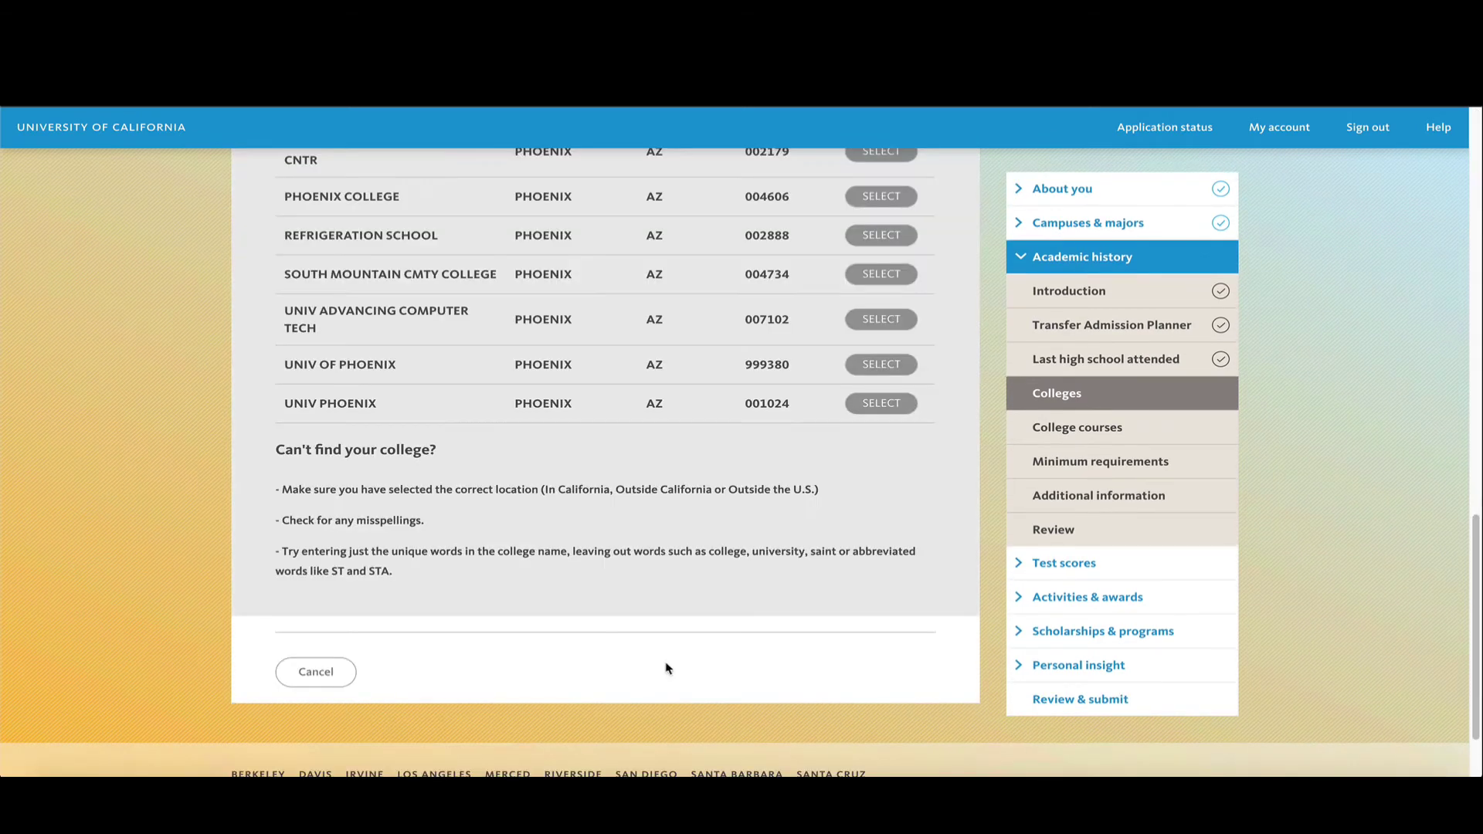
scroll(589, 358, "up", 2)
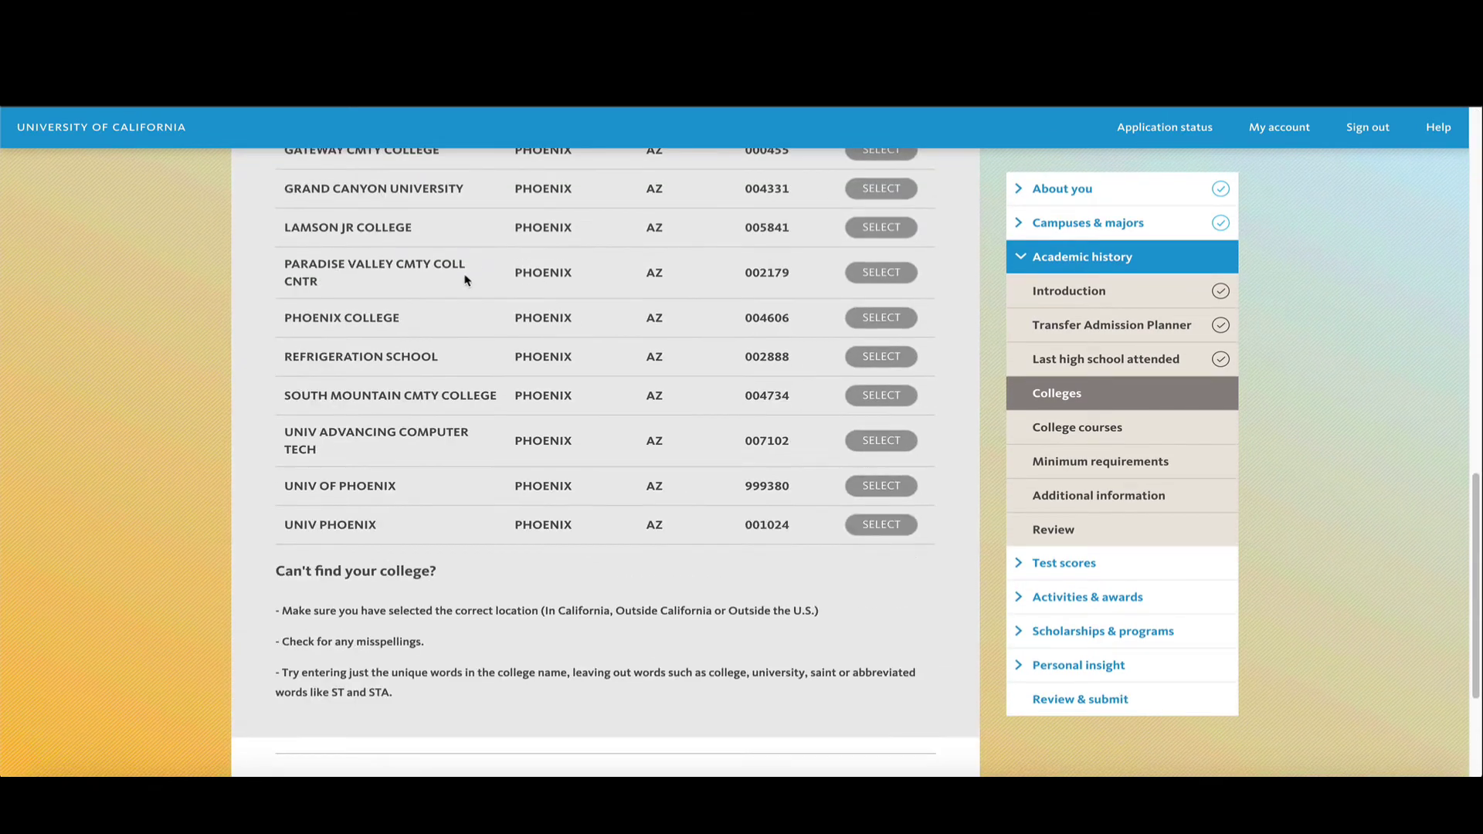
scroll(466, 280, "up", 4)
scroll(497, 307, "down", 3)
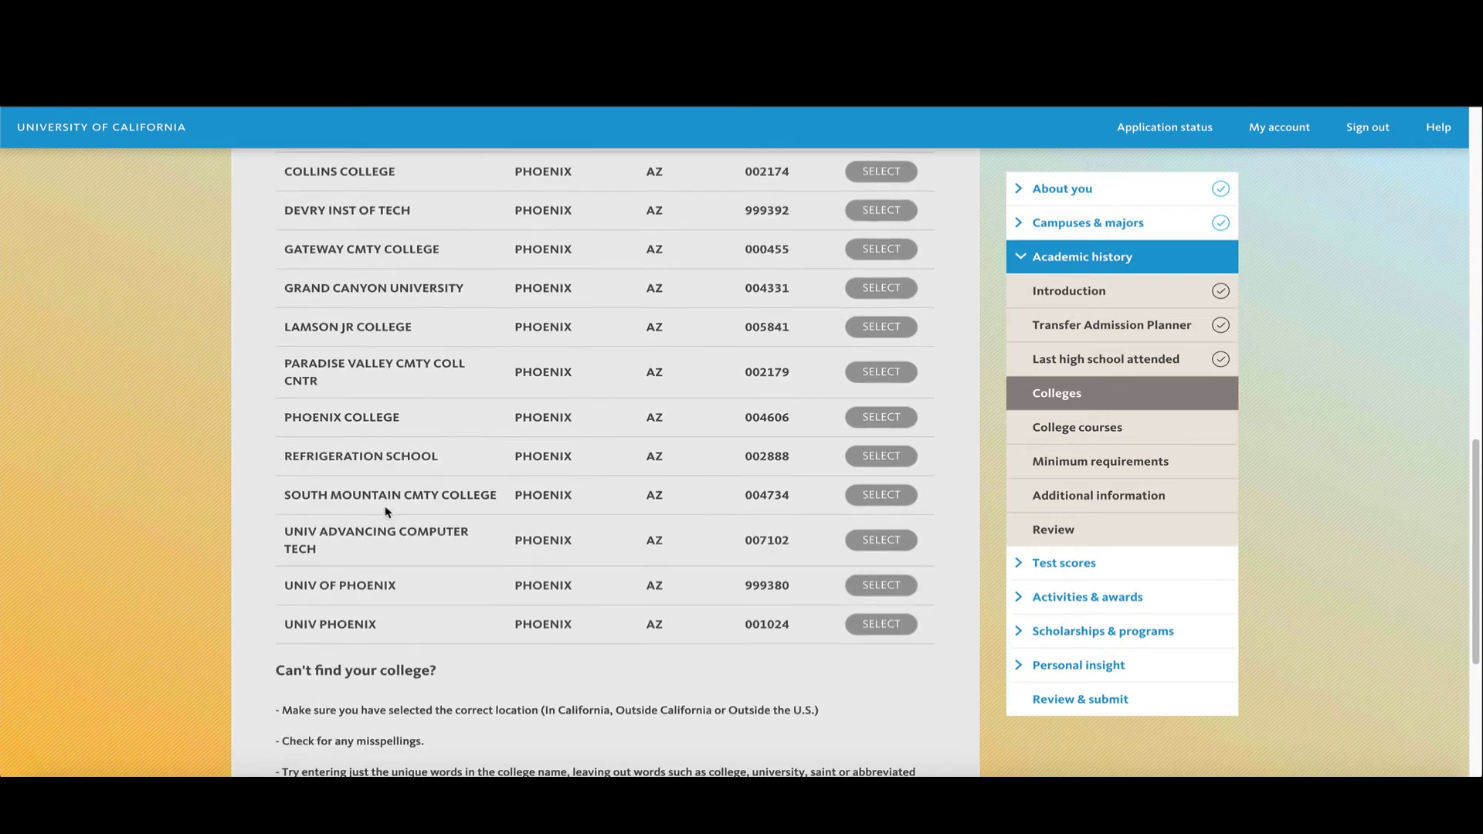
scroll(387, 513, "down", 1)
scroll(385, 502, "up", 9)
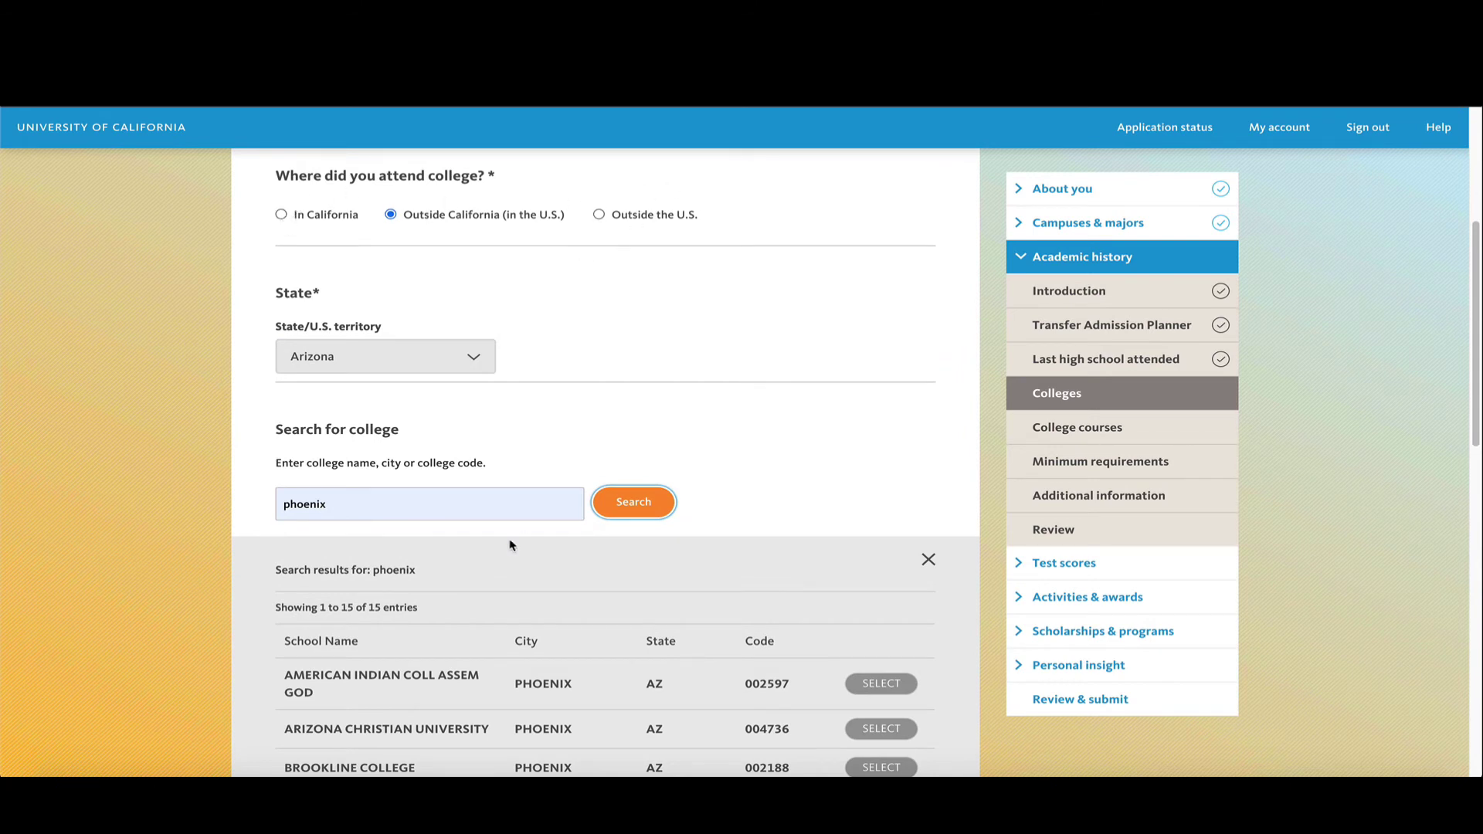
Repeat the "phoenix" search and locate the option to enter a college manually below the results
left_click(394, 502)
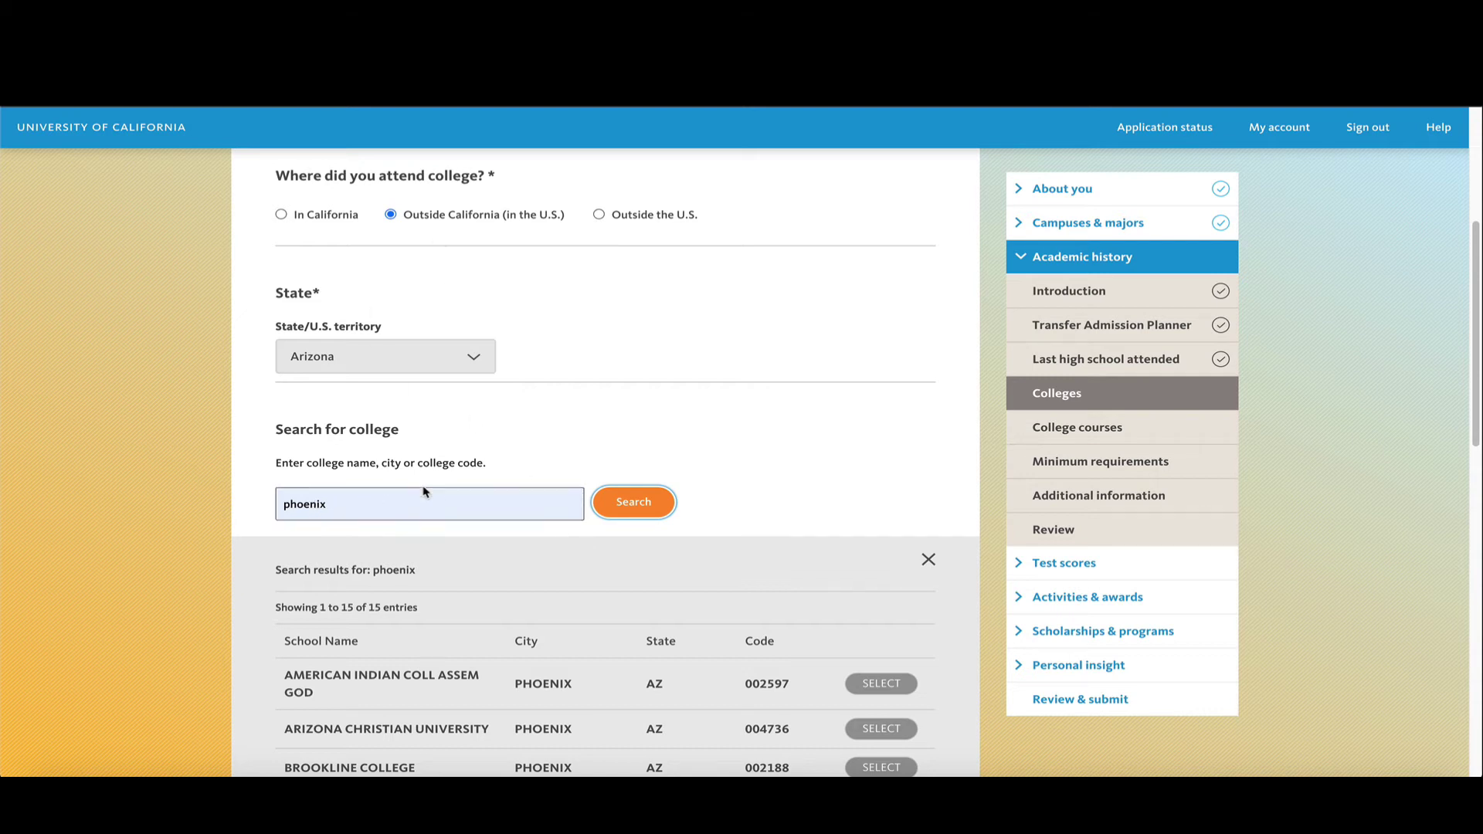
scroll(636, 520, "down", 10)
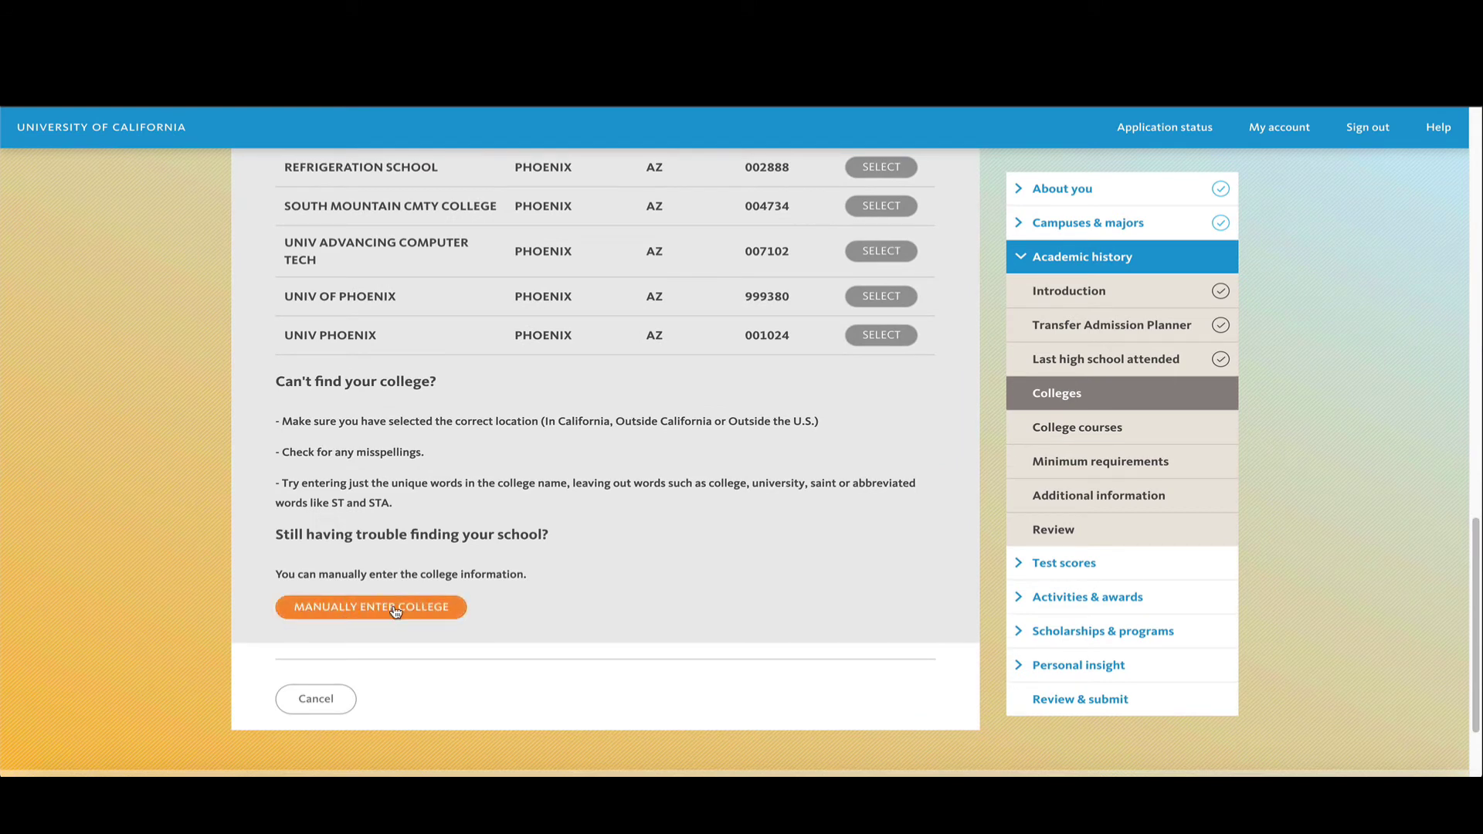
Select Lamson Jr College from the Phoenix search results and mark its grading system as Other
scroll(330, 440, "up", 2)
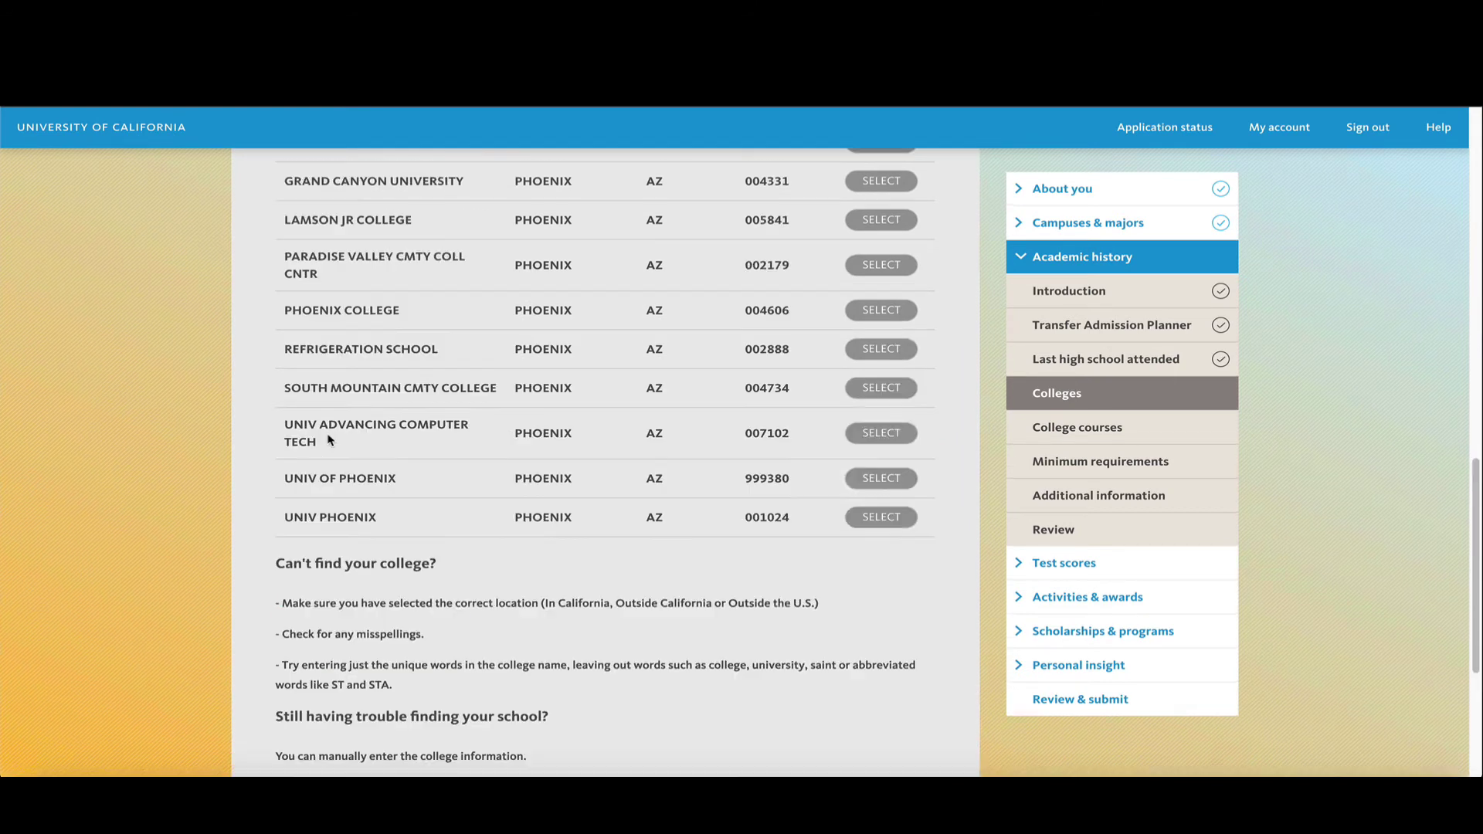
left_click(896, 220)
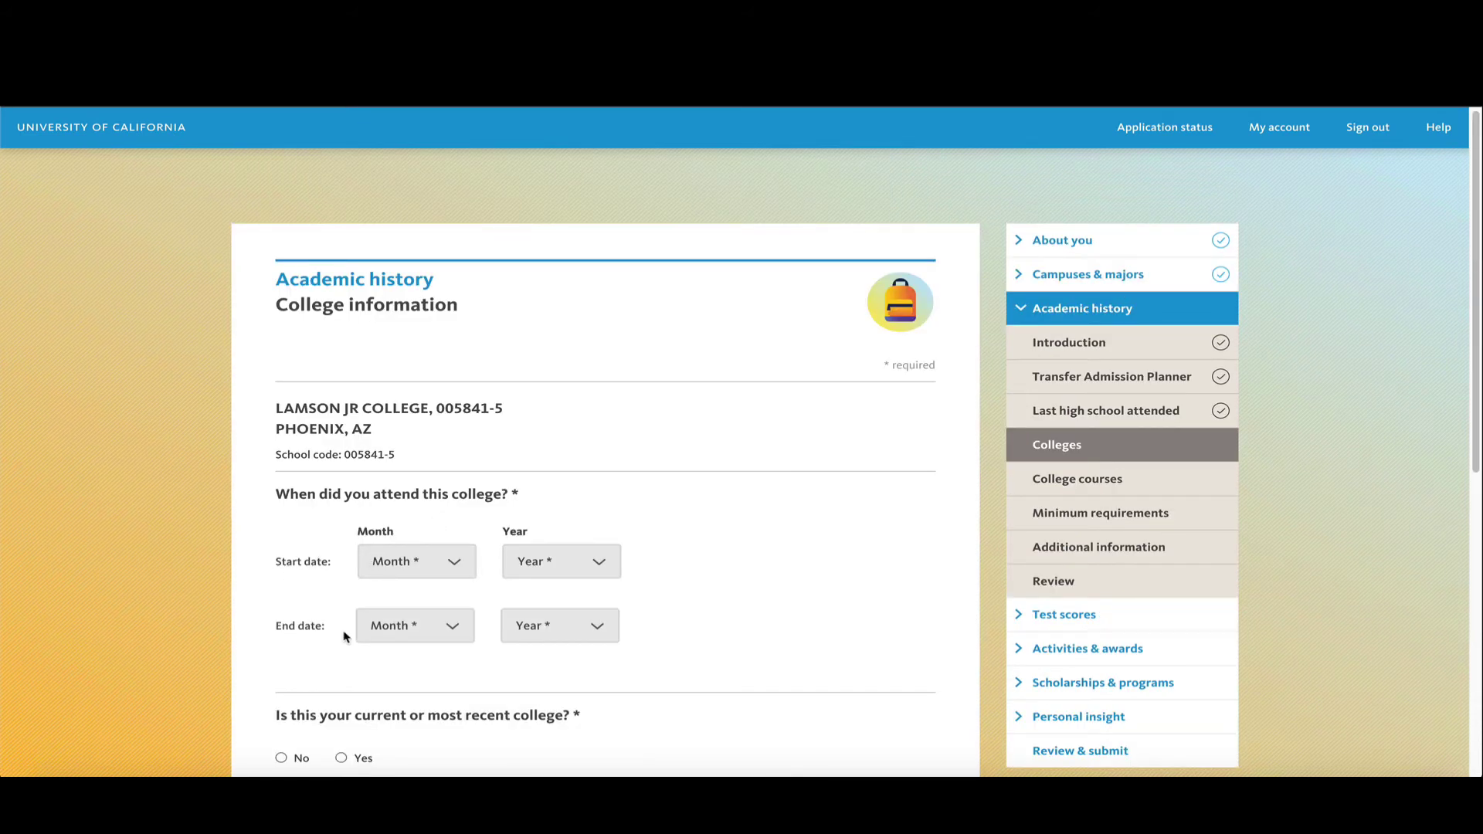
scroll(344, 675, "down", 2)
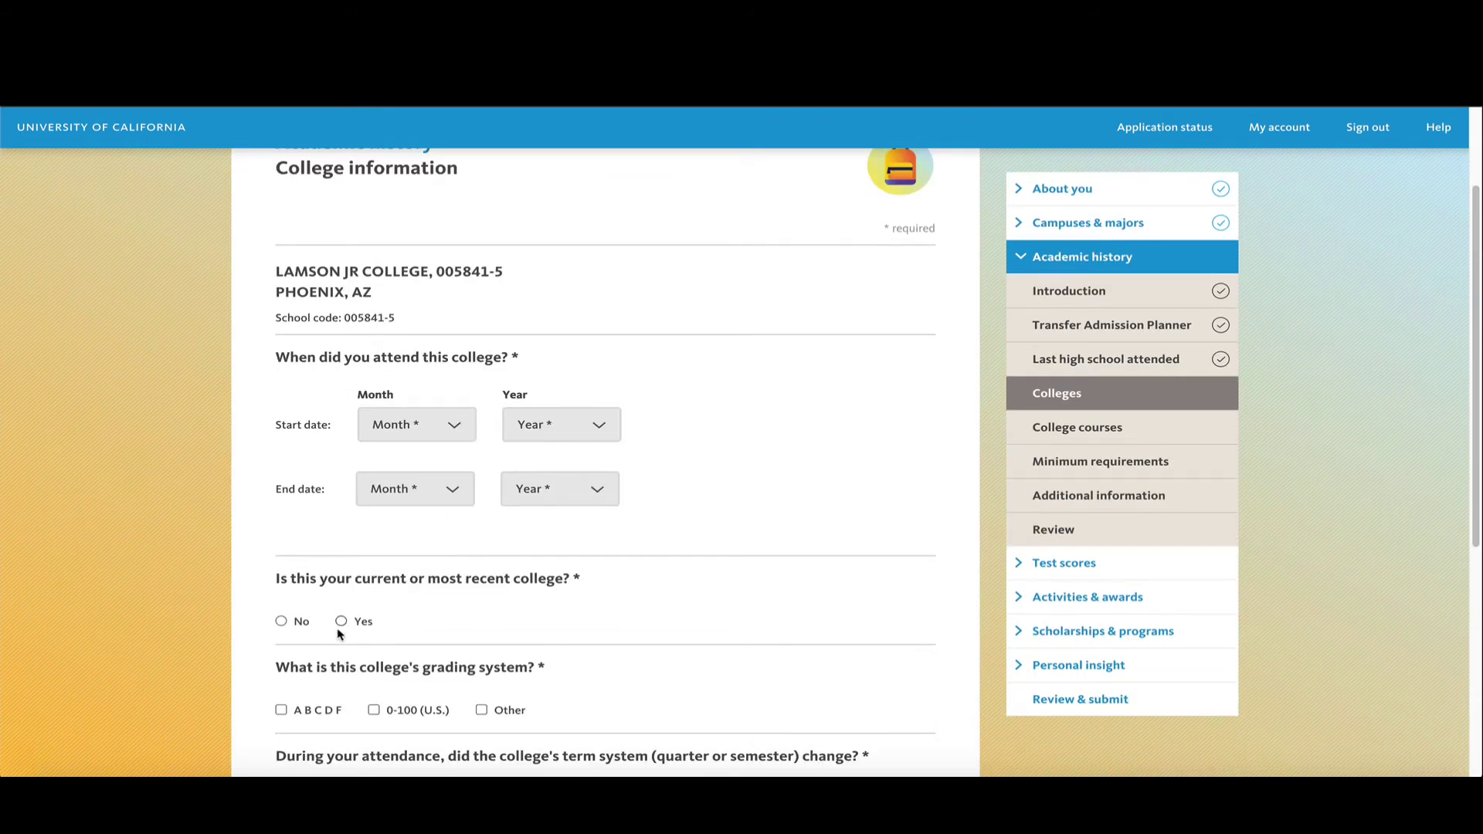
scroll(355, 651, "down", 1)
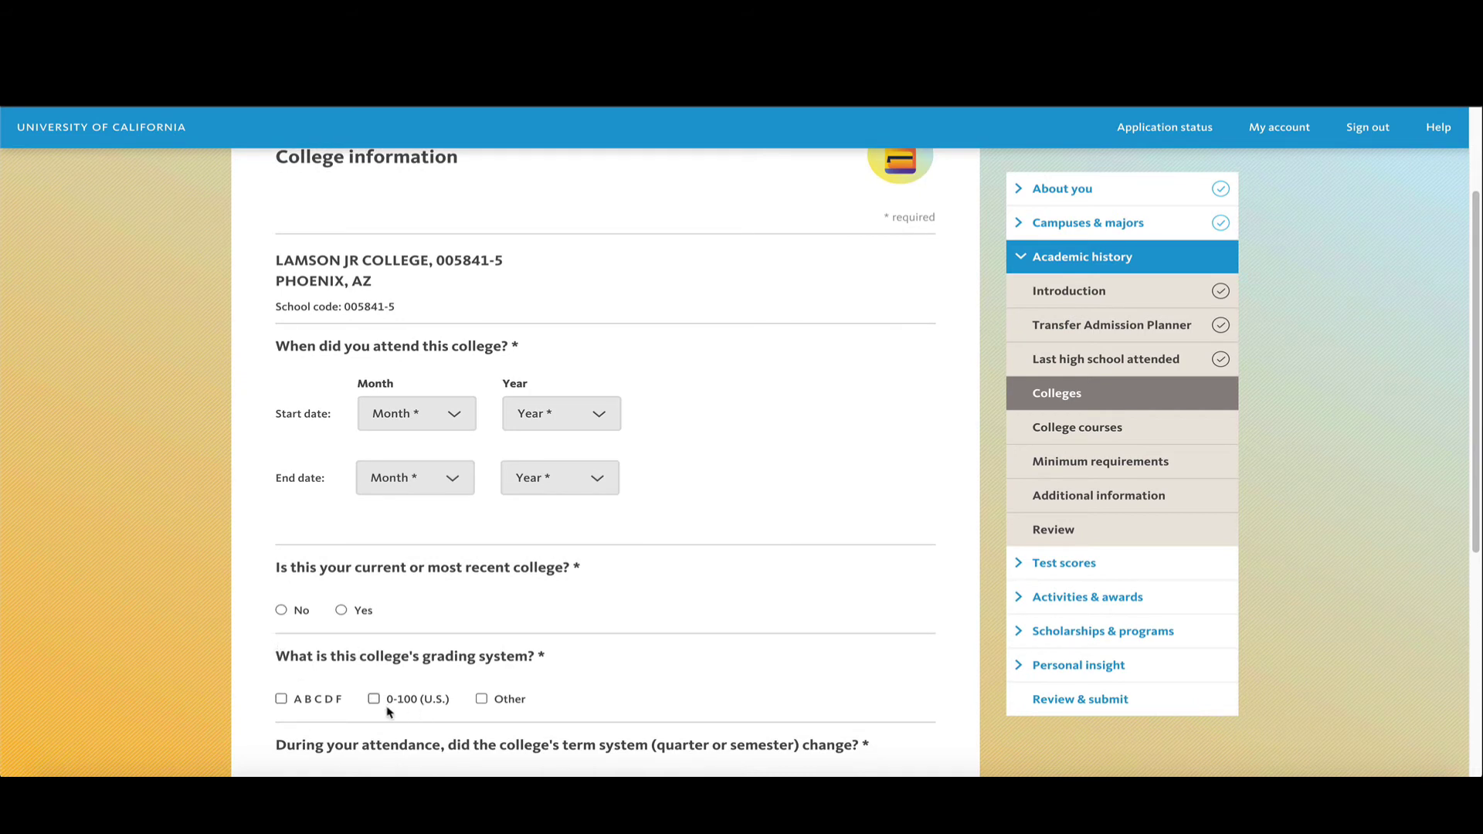
left_click(482, 699)
scroll(479, 700, "down", 1)
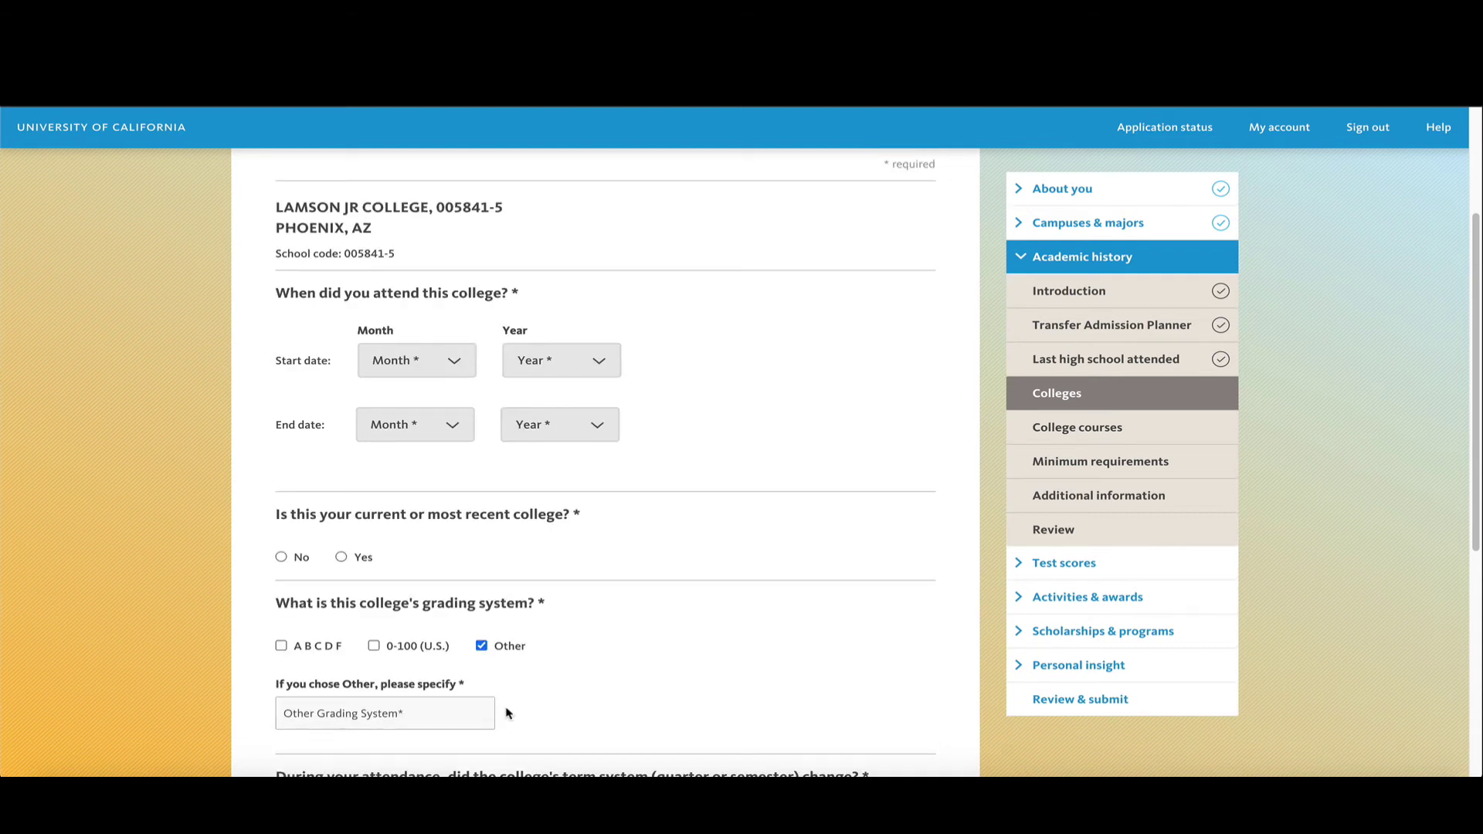
Answer No to whether the college's term system changed during attendance and view the available term system options
scroll(503, 711, "down", 2)
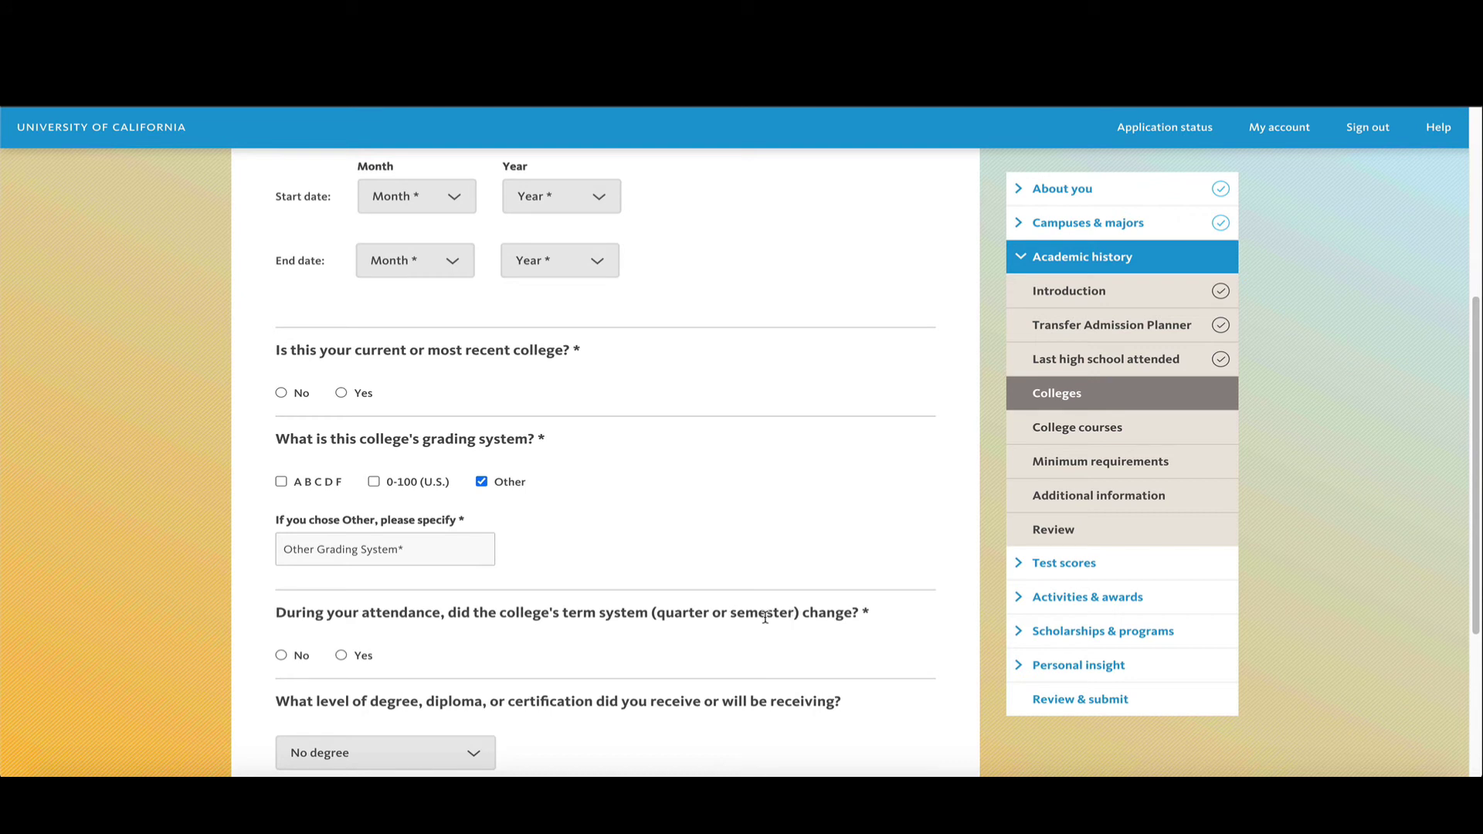
left_click(296, 656)
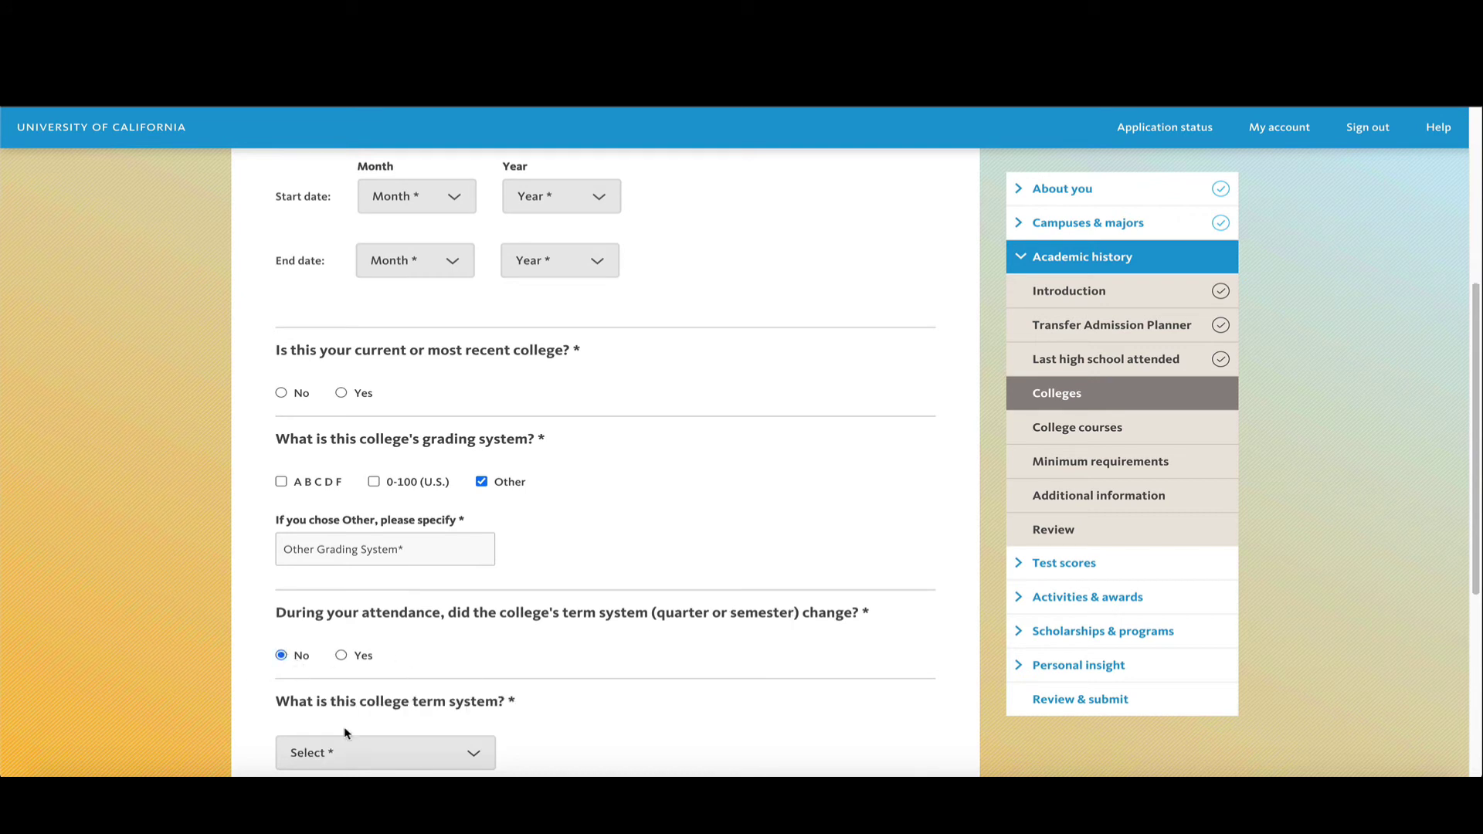
scroll(345, 732, "down", 1)
left_click(329, 641)
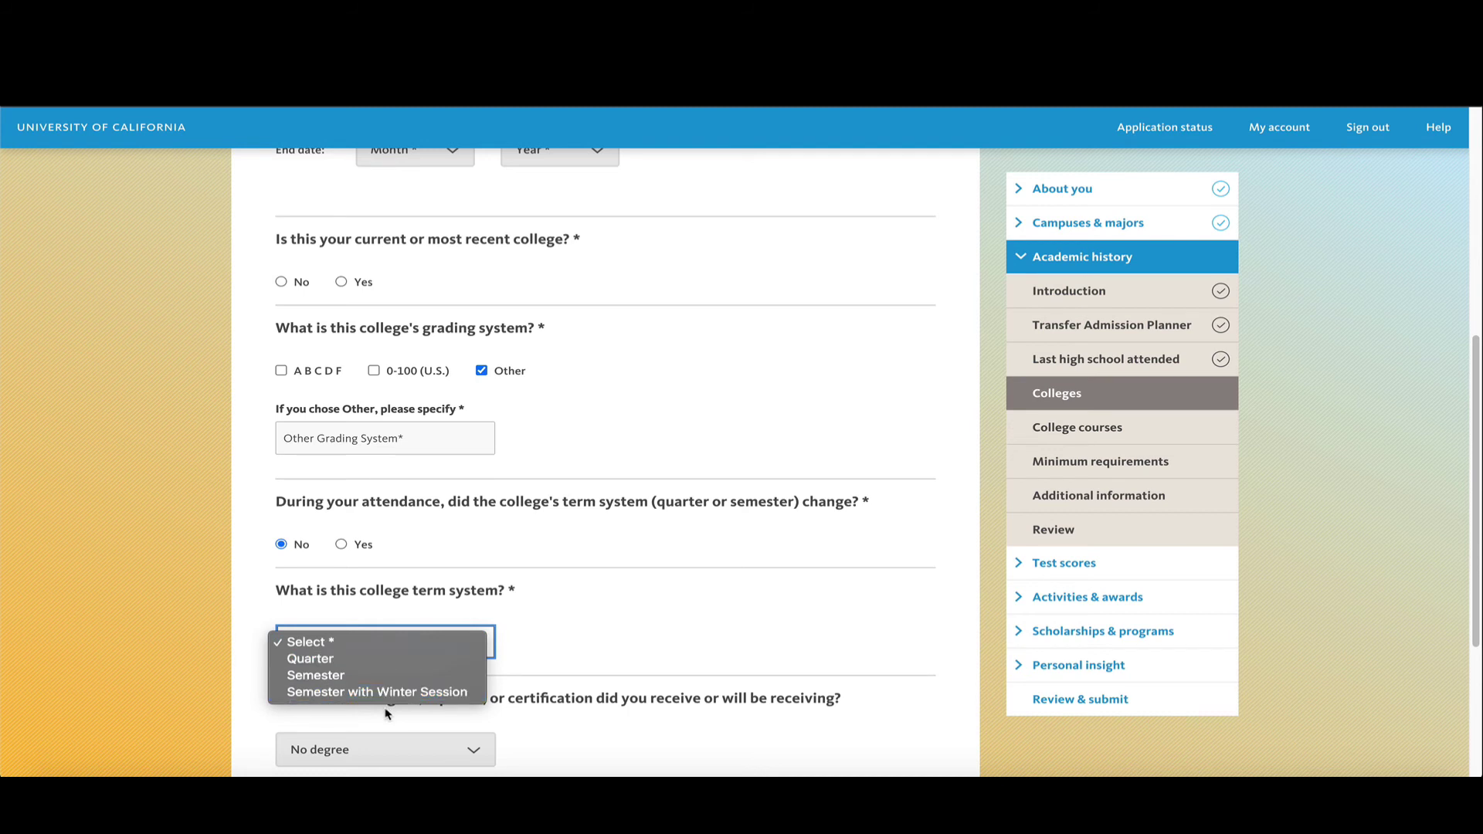
View the degree, diploma or certification levels for Lamson Jr College and choose Other
scroll(593, 723, "down", 1)
left_click(390, 642)
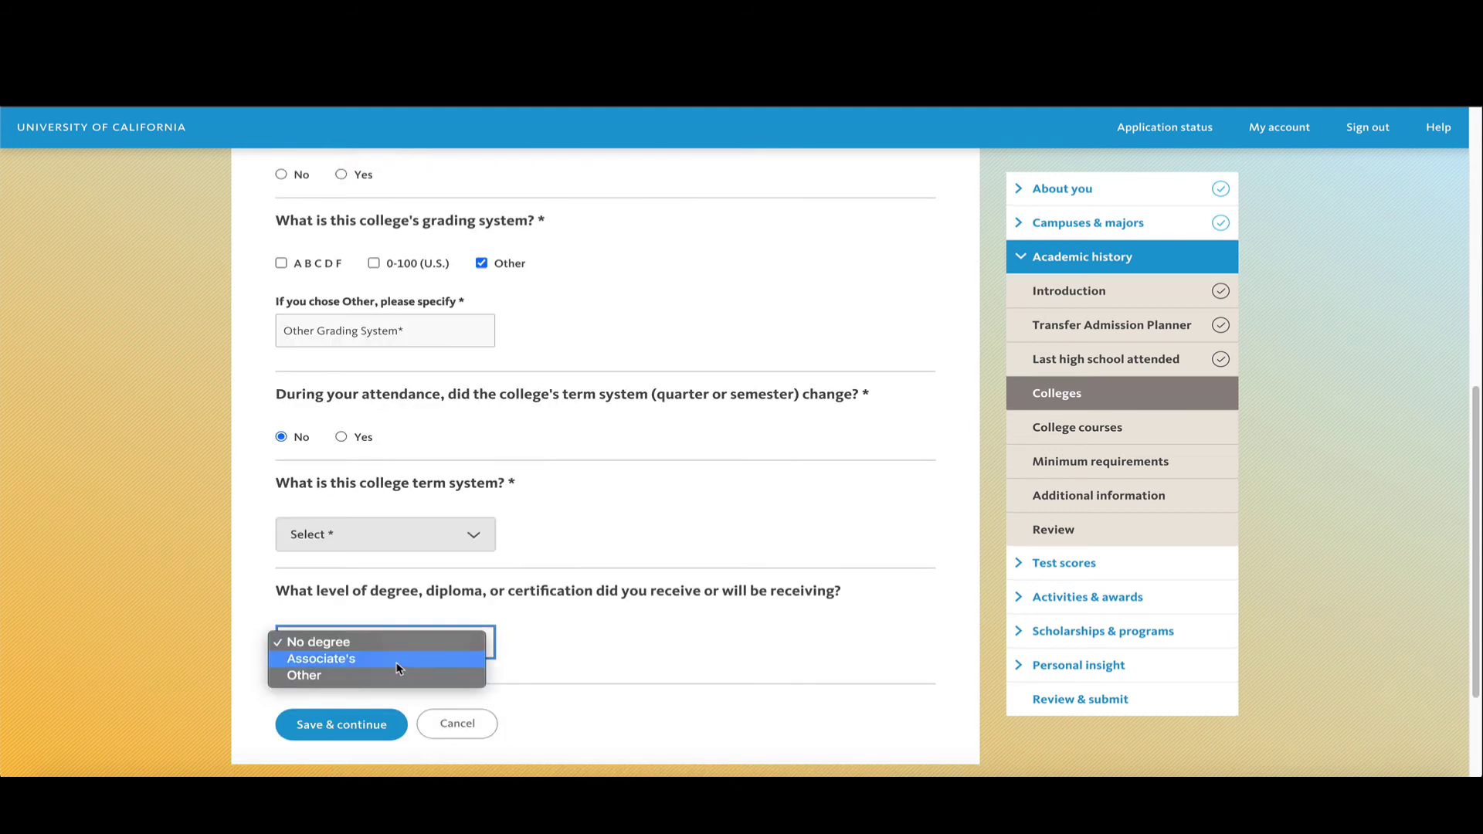
left_click(309, 679)
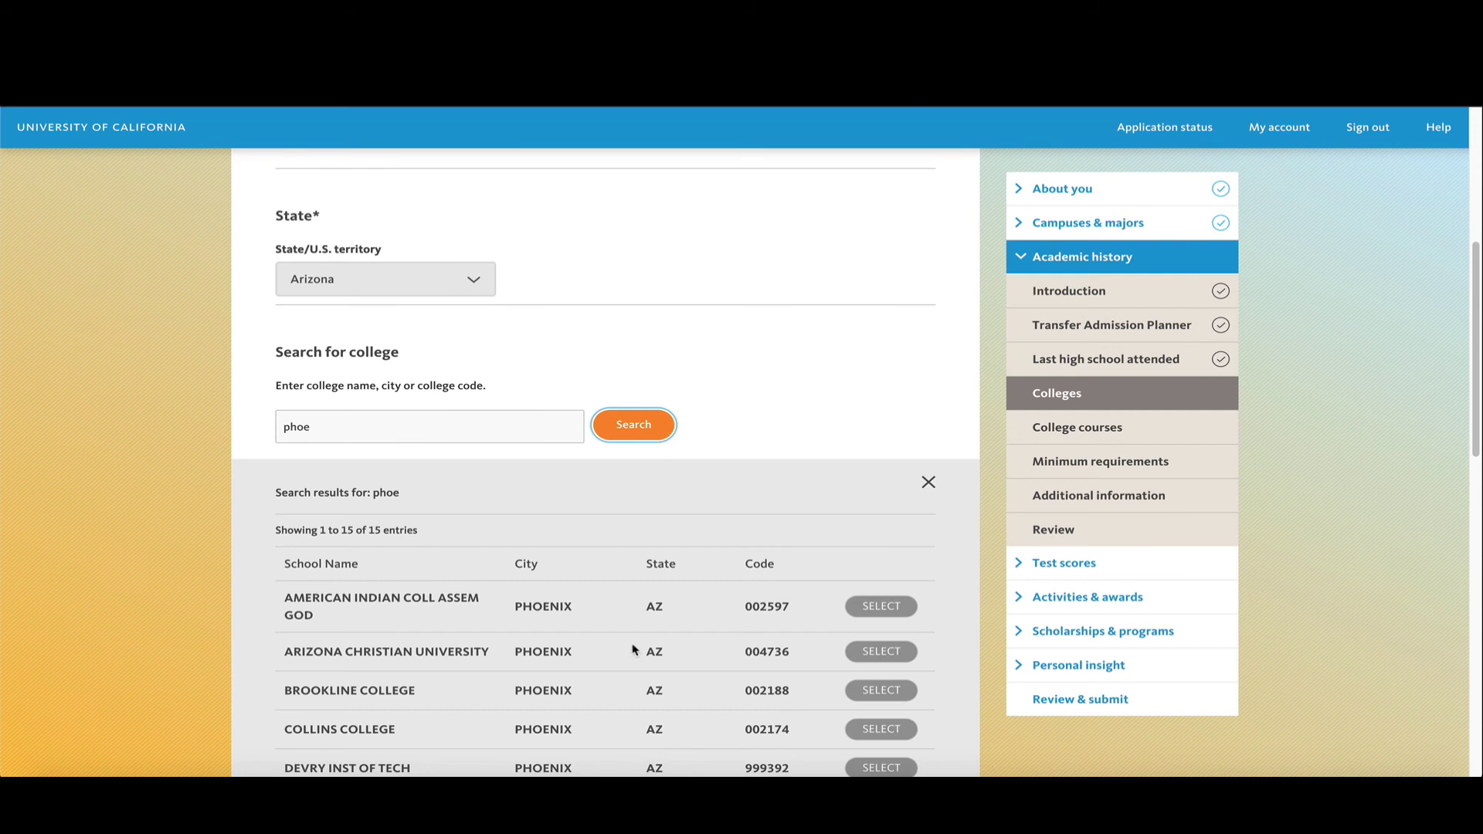
Open the manual college entry form from below the search results and examine its city/province field and college type options
scroll(627, 641, "down", 12)
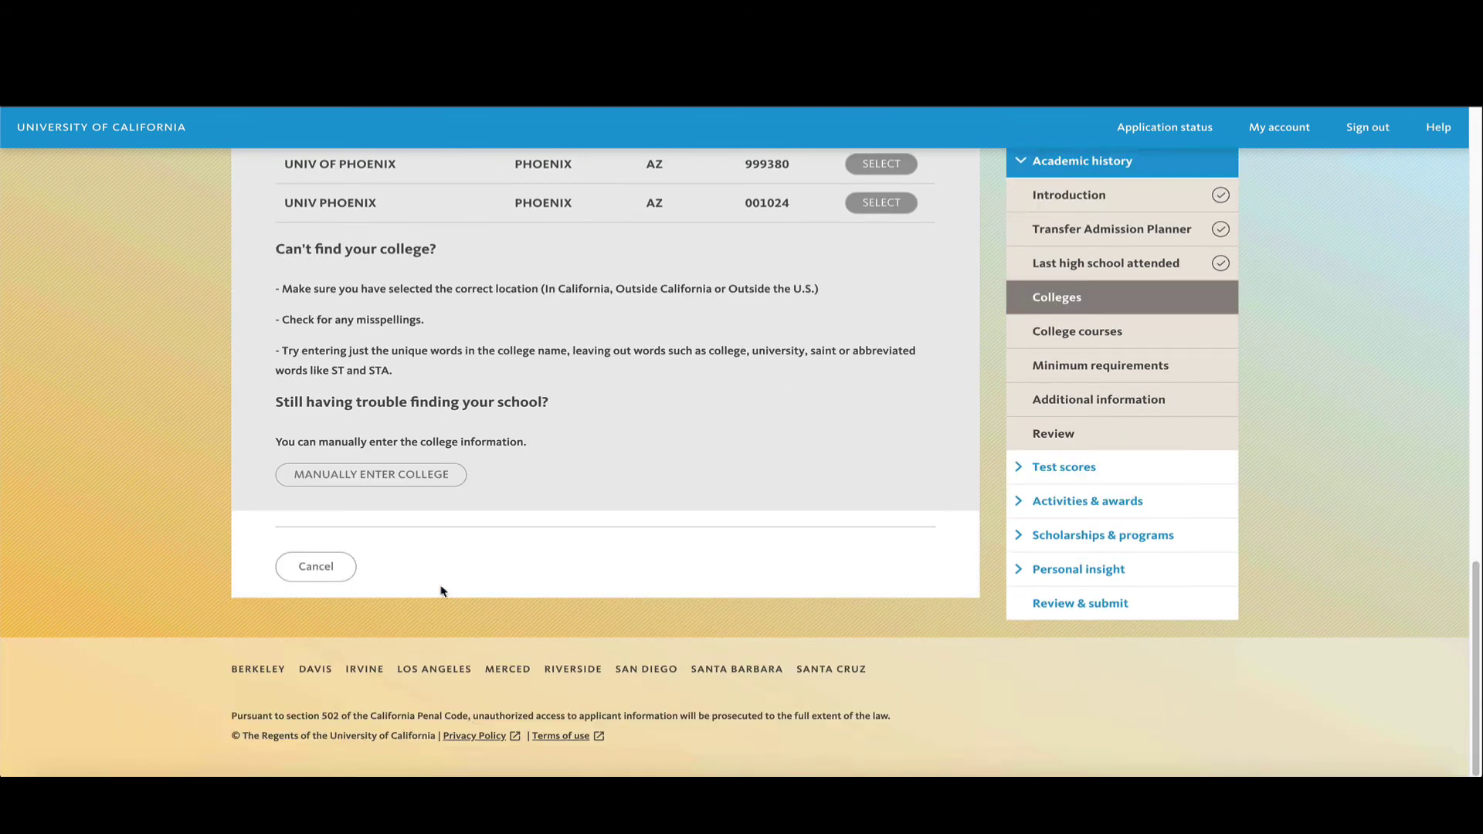
left_click(417, 477)
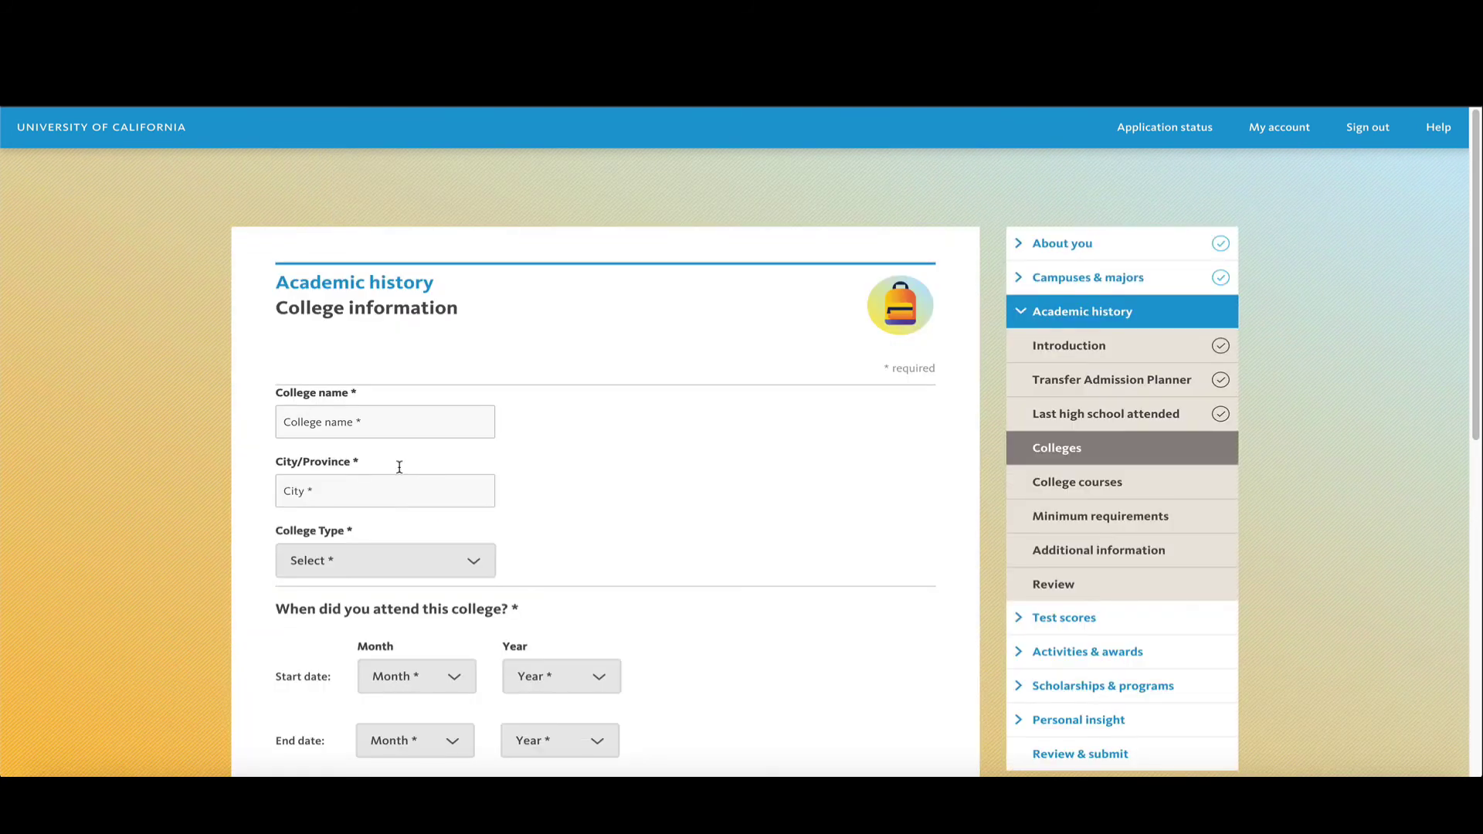
left_click(302, 490)
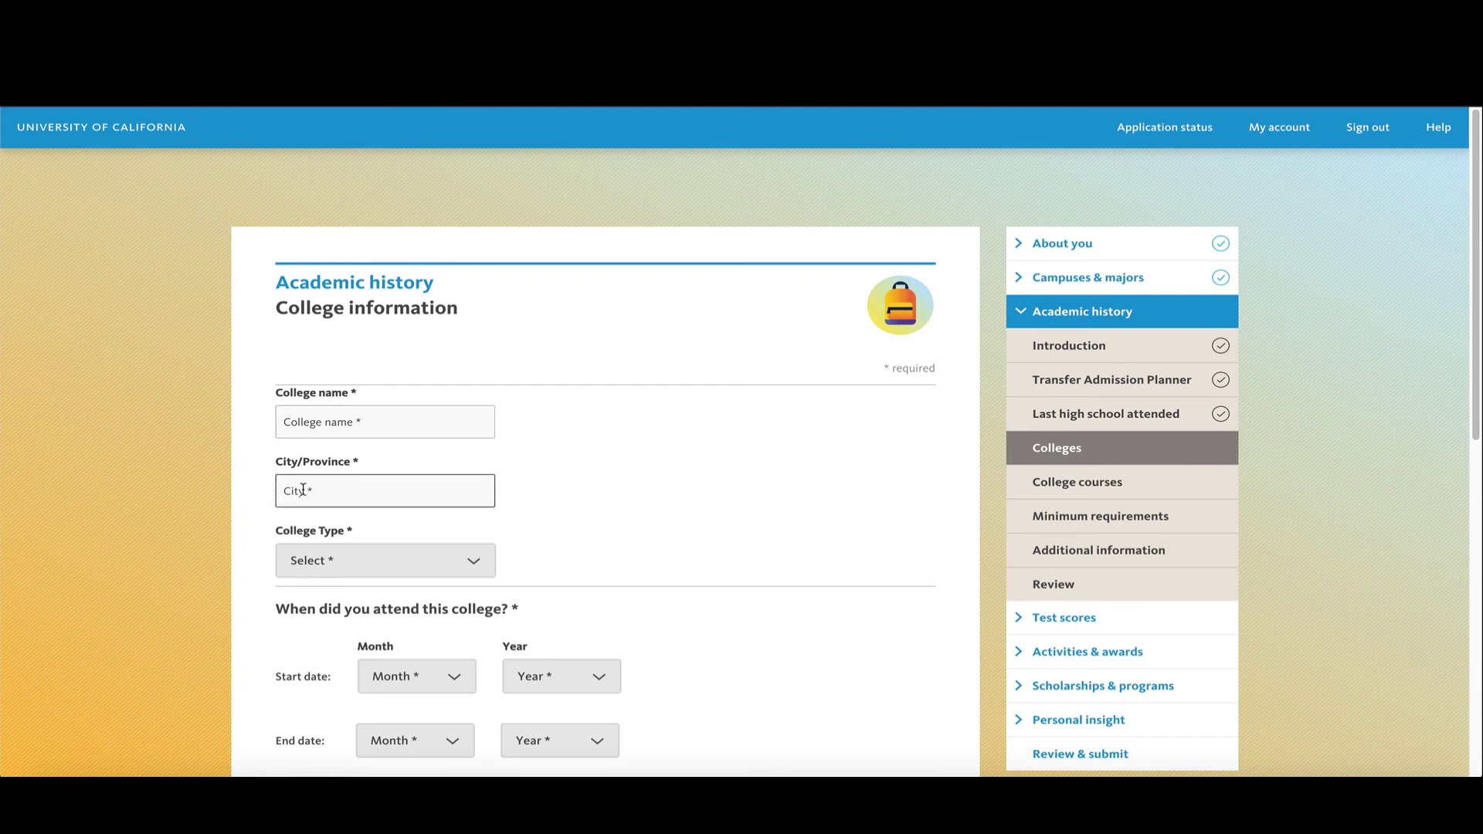
left_click(355, 560)
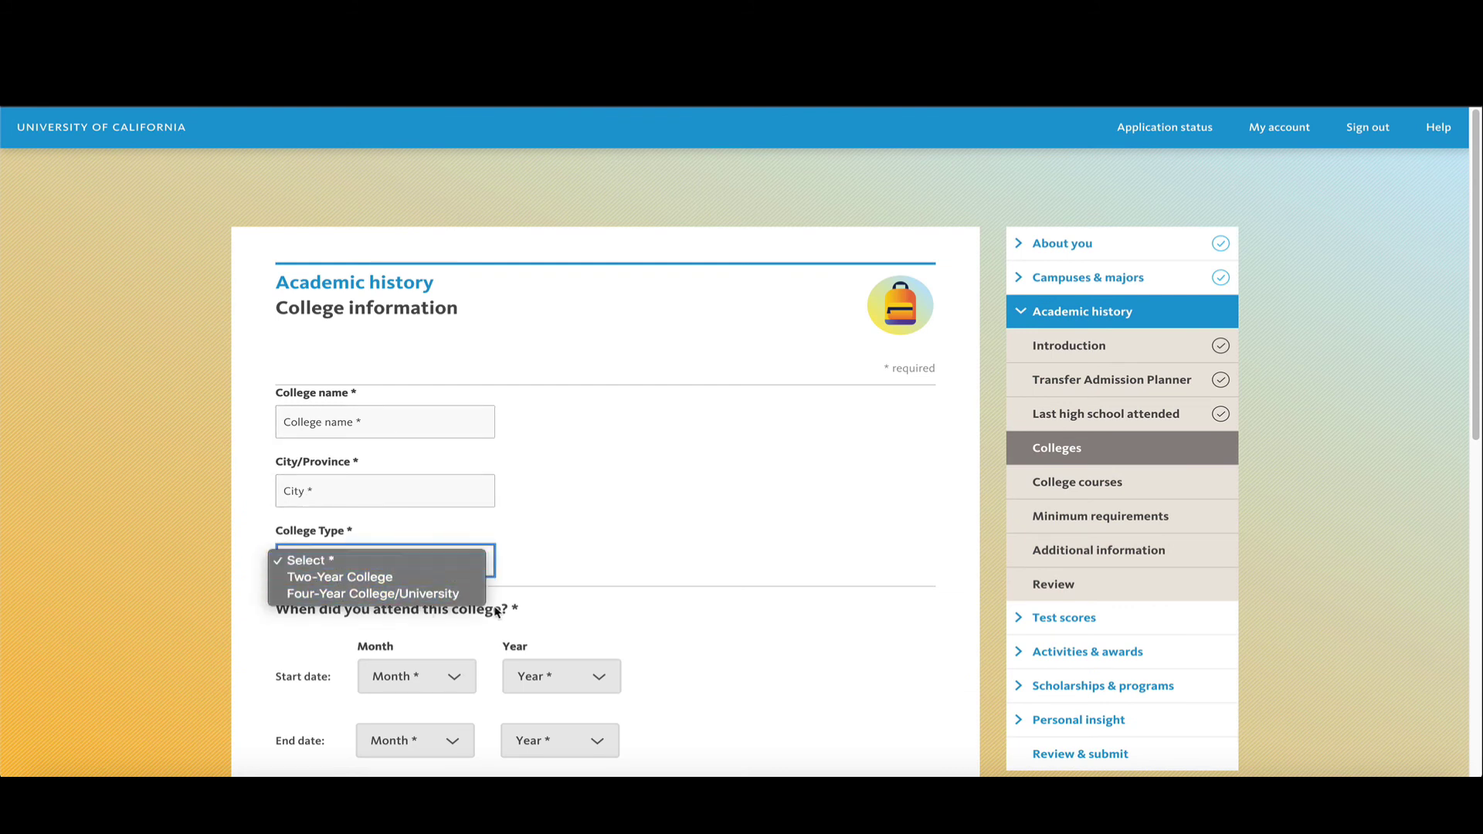
left_click(656, 615)
Review the manual entry form's questions on attendance dates, current college, grading system, term system and degree level, and cancel the form
scroll(636, 599, "down", 3)
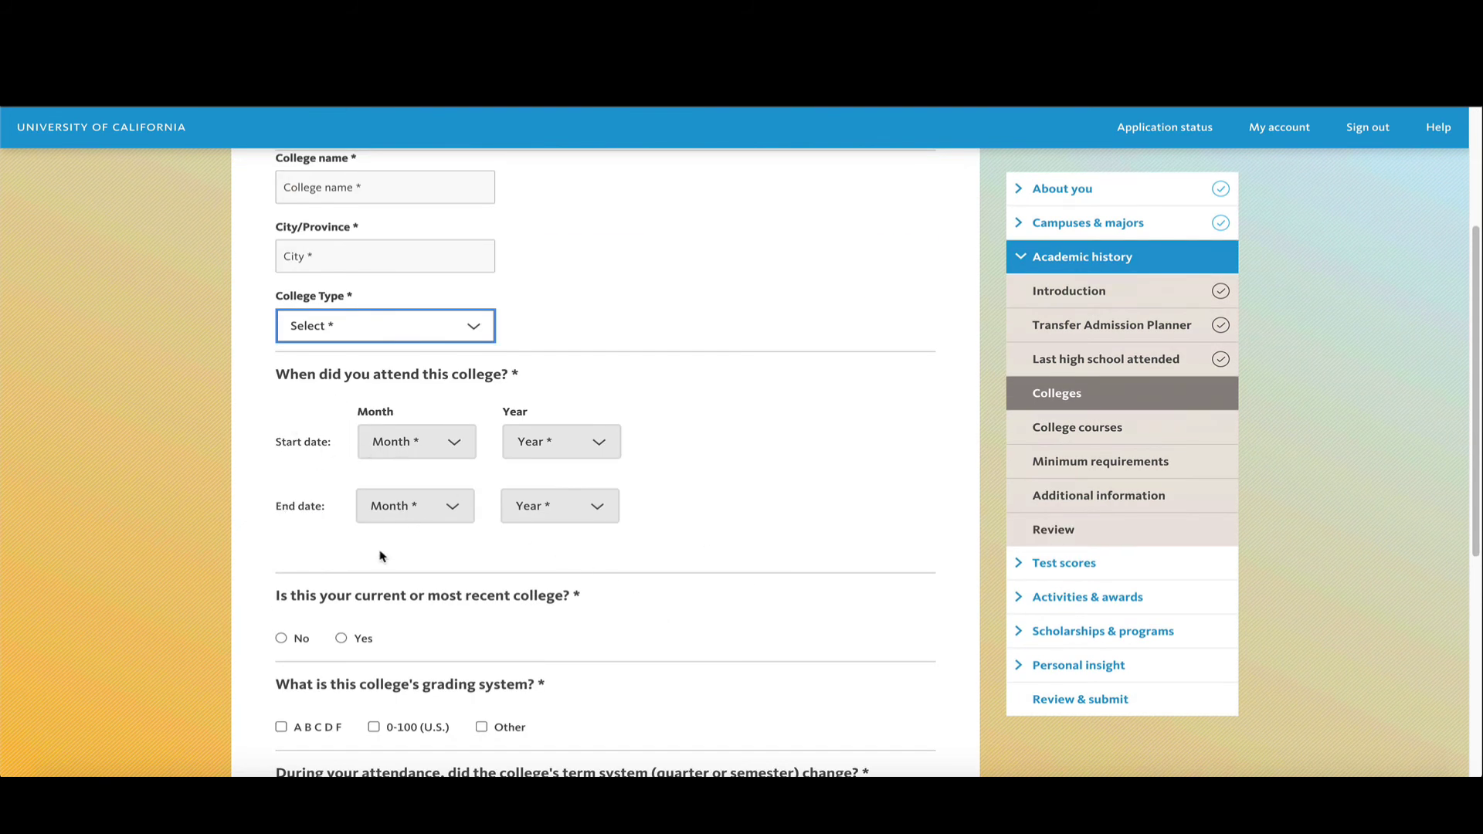
scroll(378, 641, "down", 1)
scroll(411, 693, "down", 1)
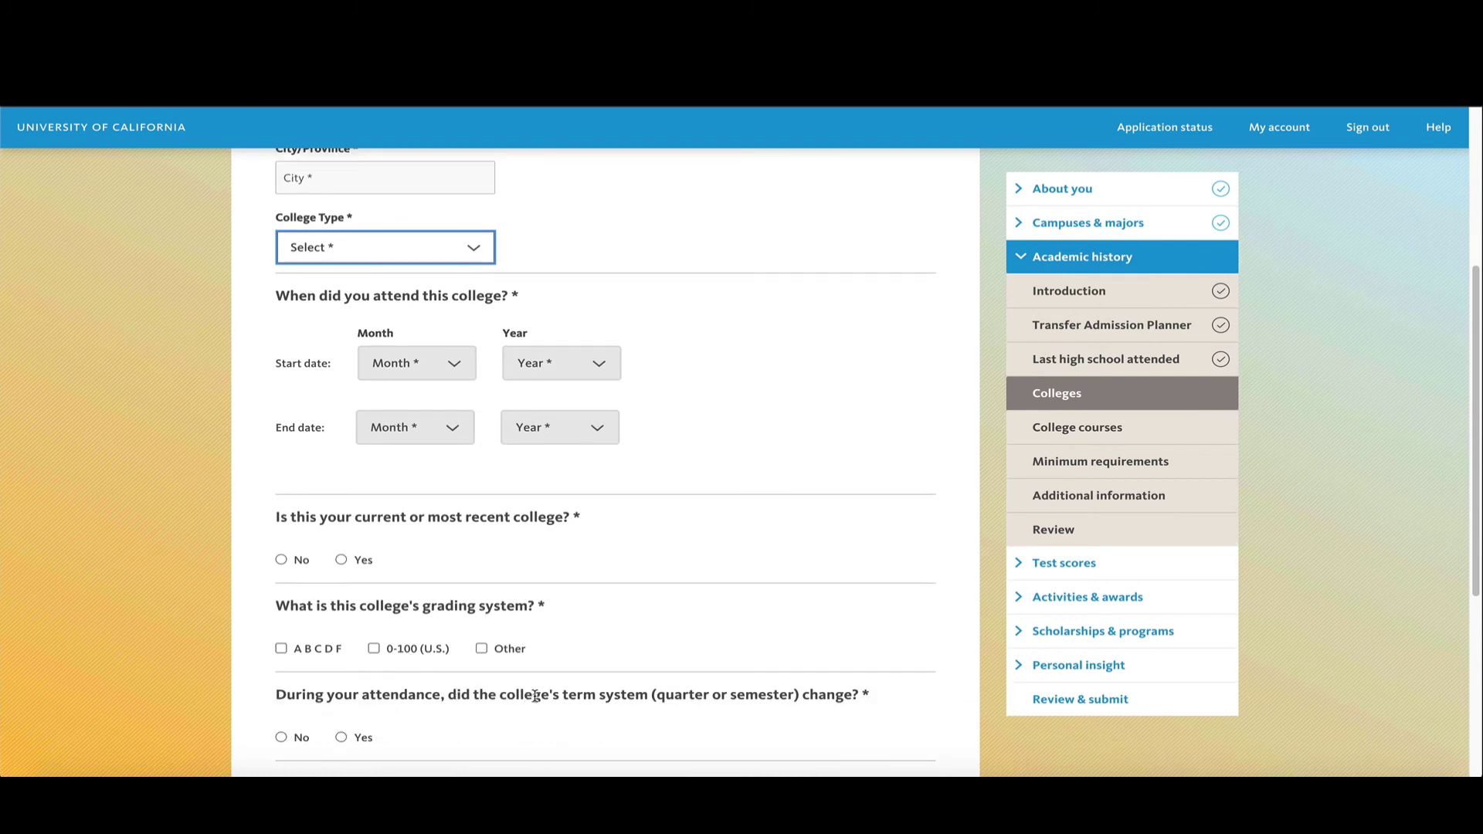
scroll(661, 695, "down", 3)
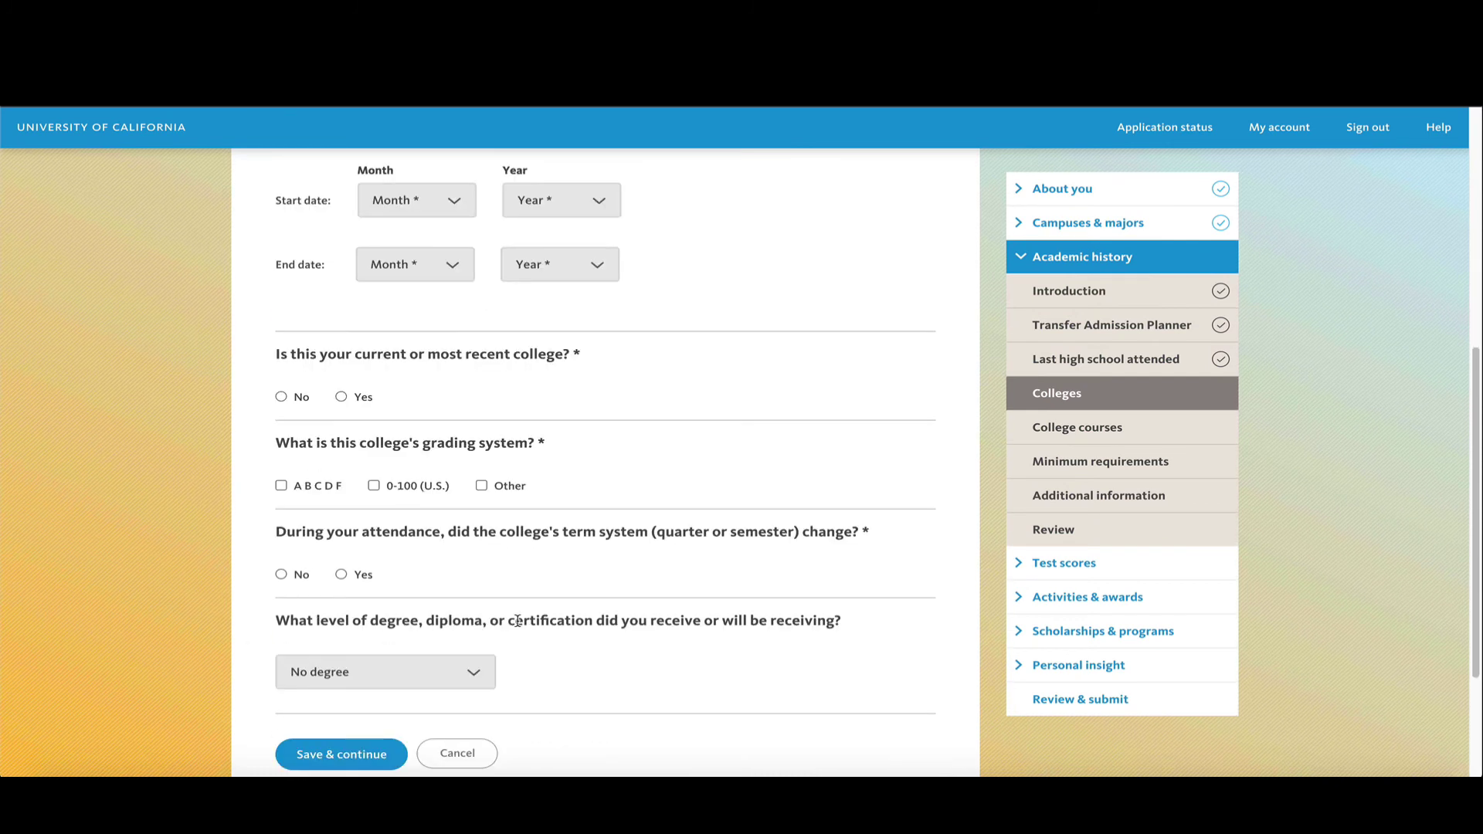
scroll(394, 645, "down", 1)
left_click(463, 694)
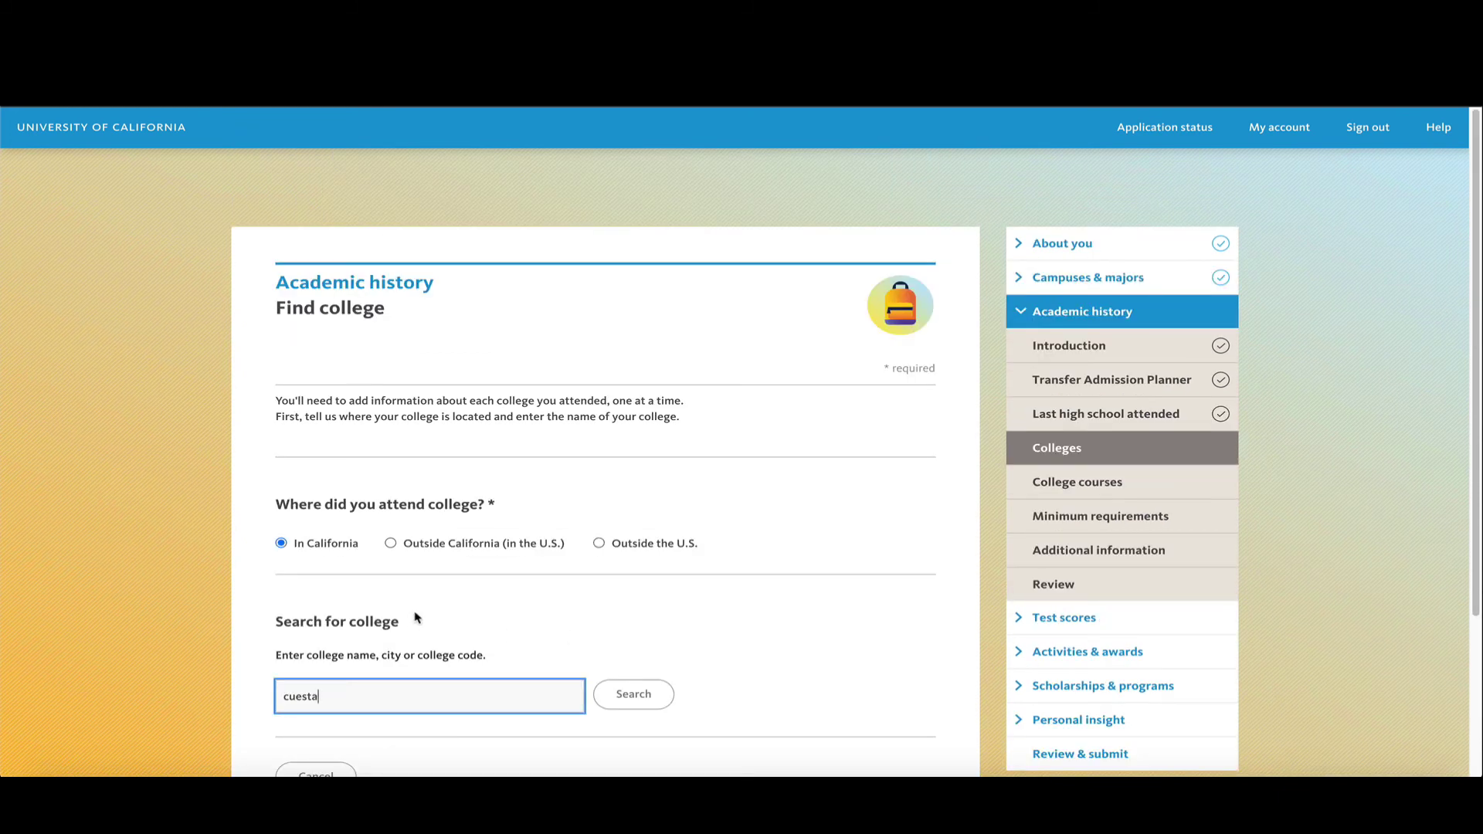
Search for California colleges using the term "cuesta" and select Cuesta College from the results
left_click(610, 694)
scroll(583, 673, "down", 3)
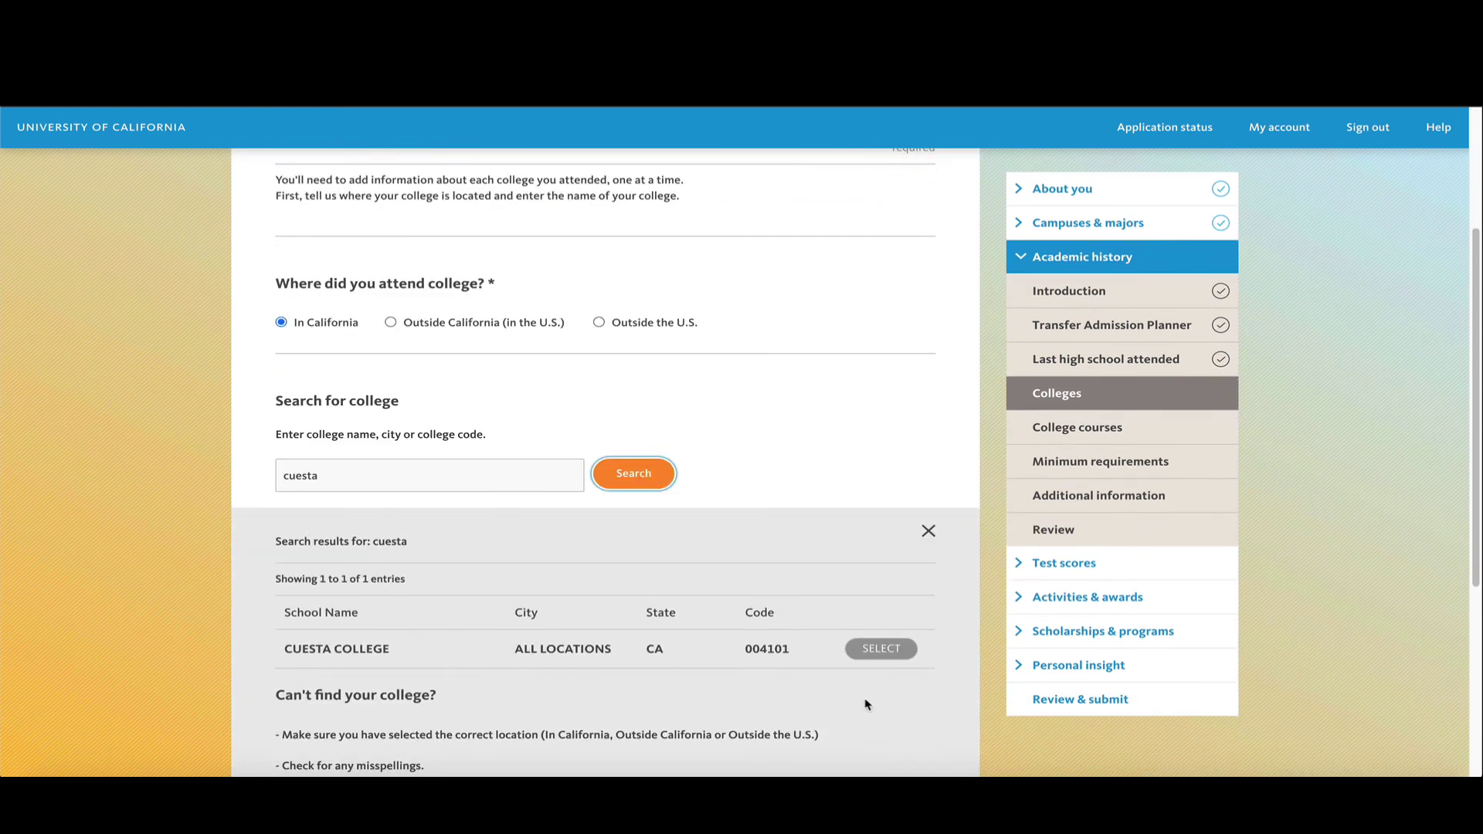
left_click(899, 651)
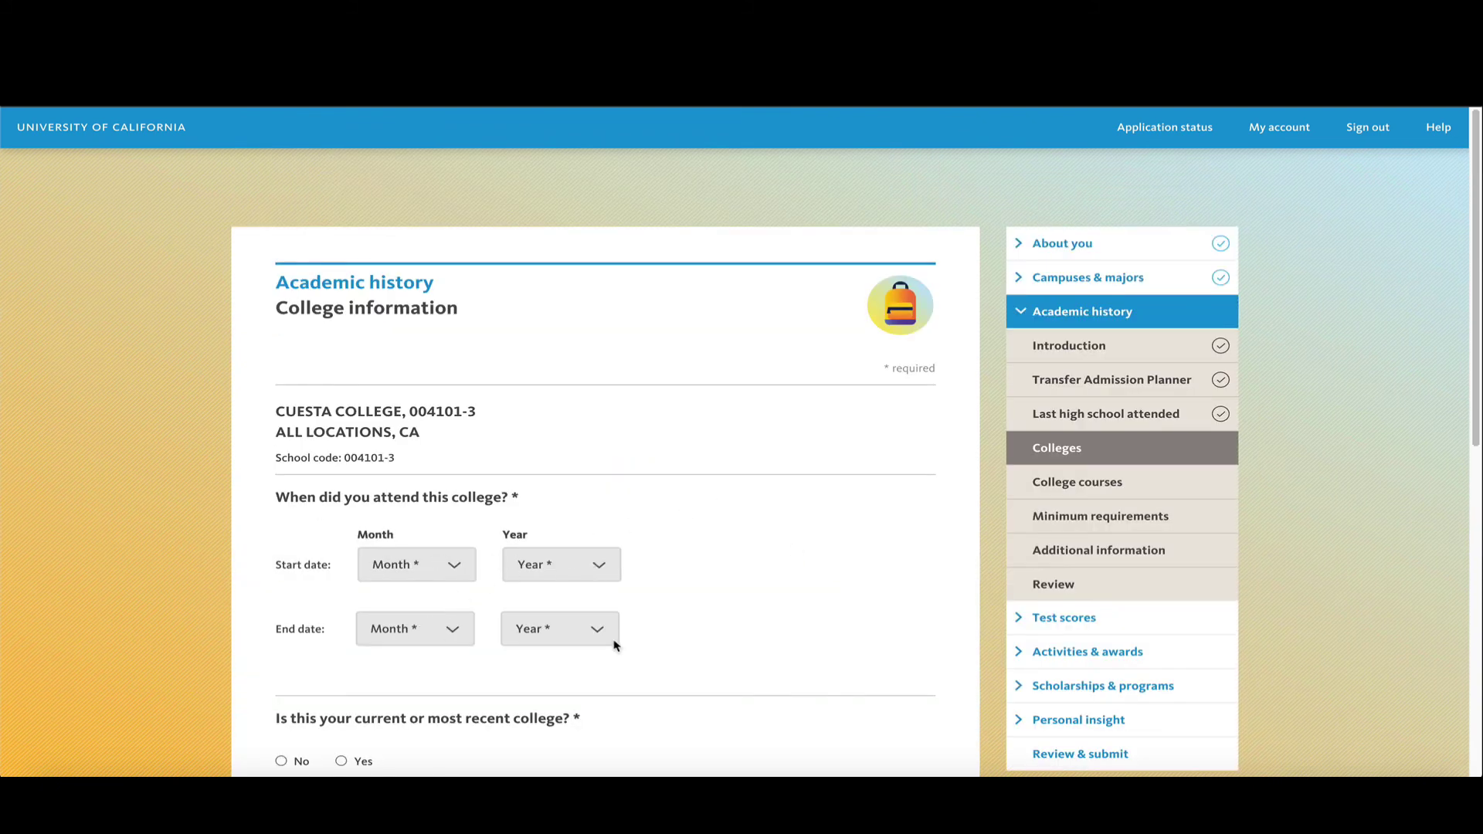
Review Cuesta College's attendance, grading system and term system questions, and examine the degree level options
scroll(463, 653, "down", 1)
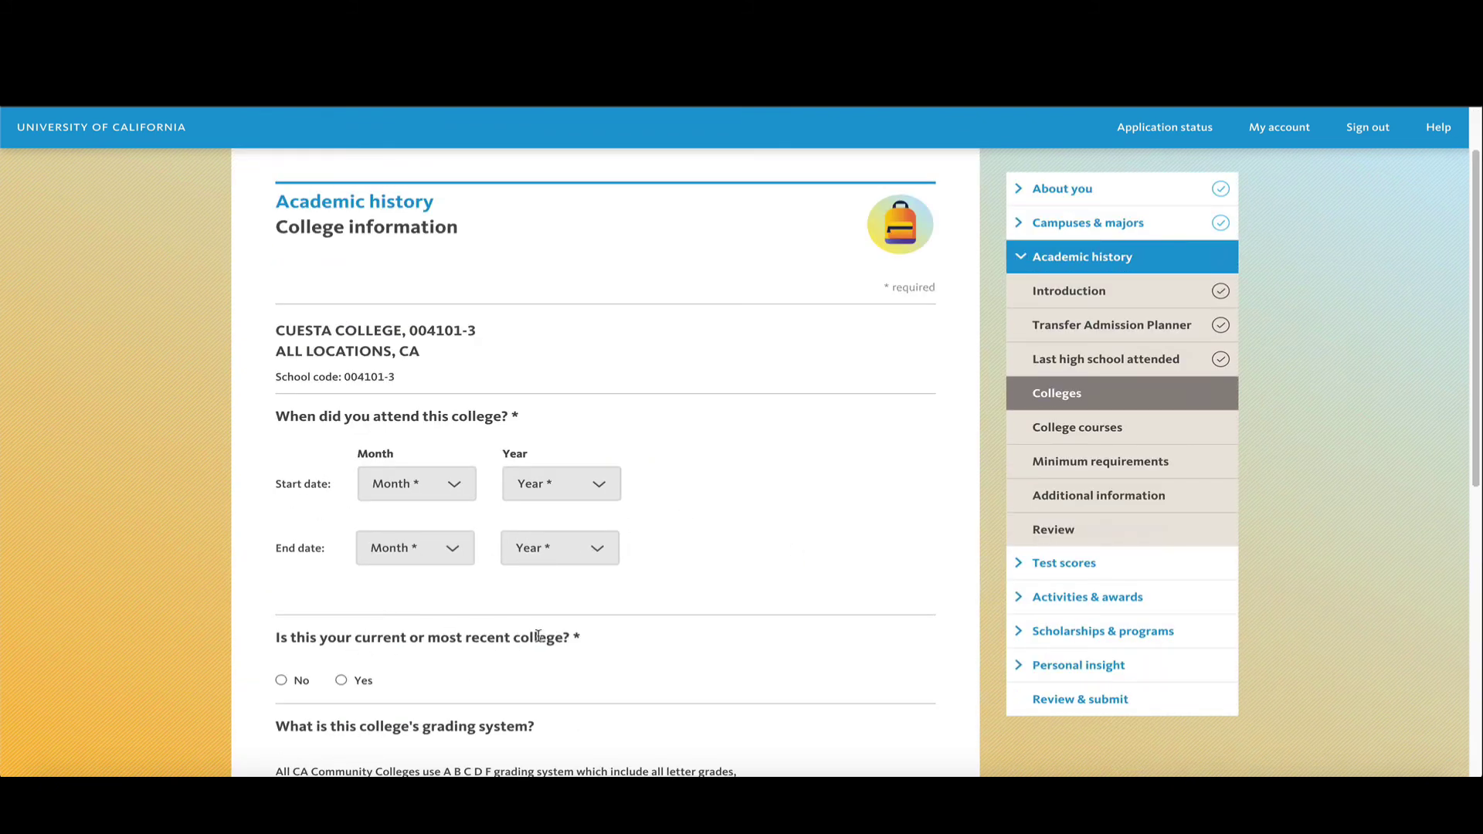
scroll(348, 618, "down", 3)
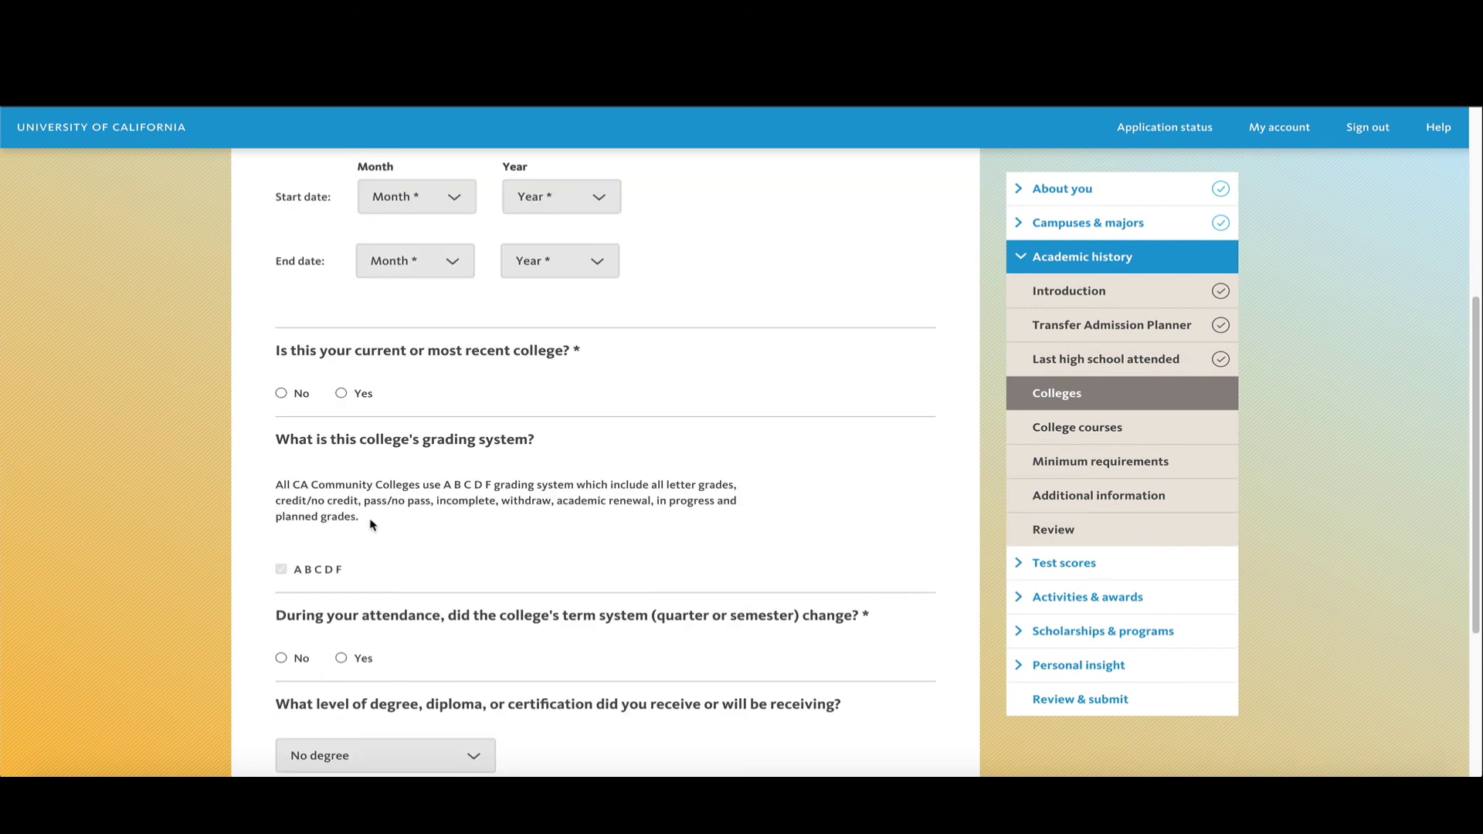
scroll(375, 627, "down", 1)
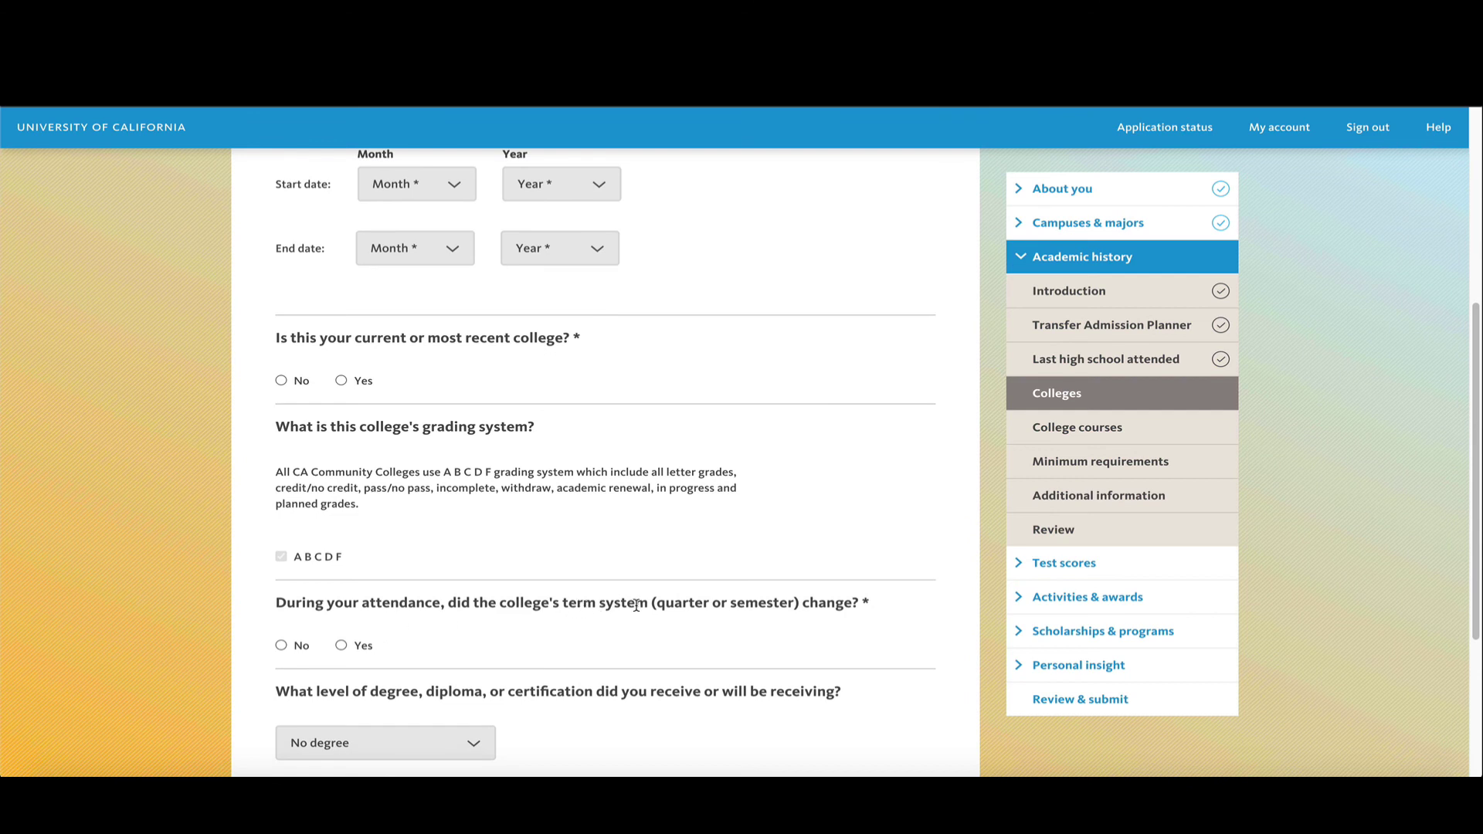
scroll(284, 623, "down", 3)
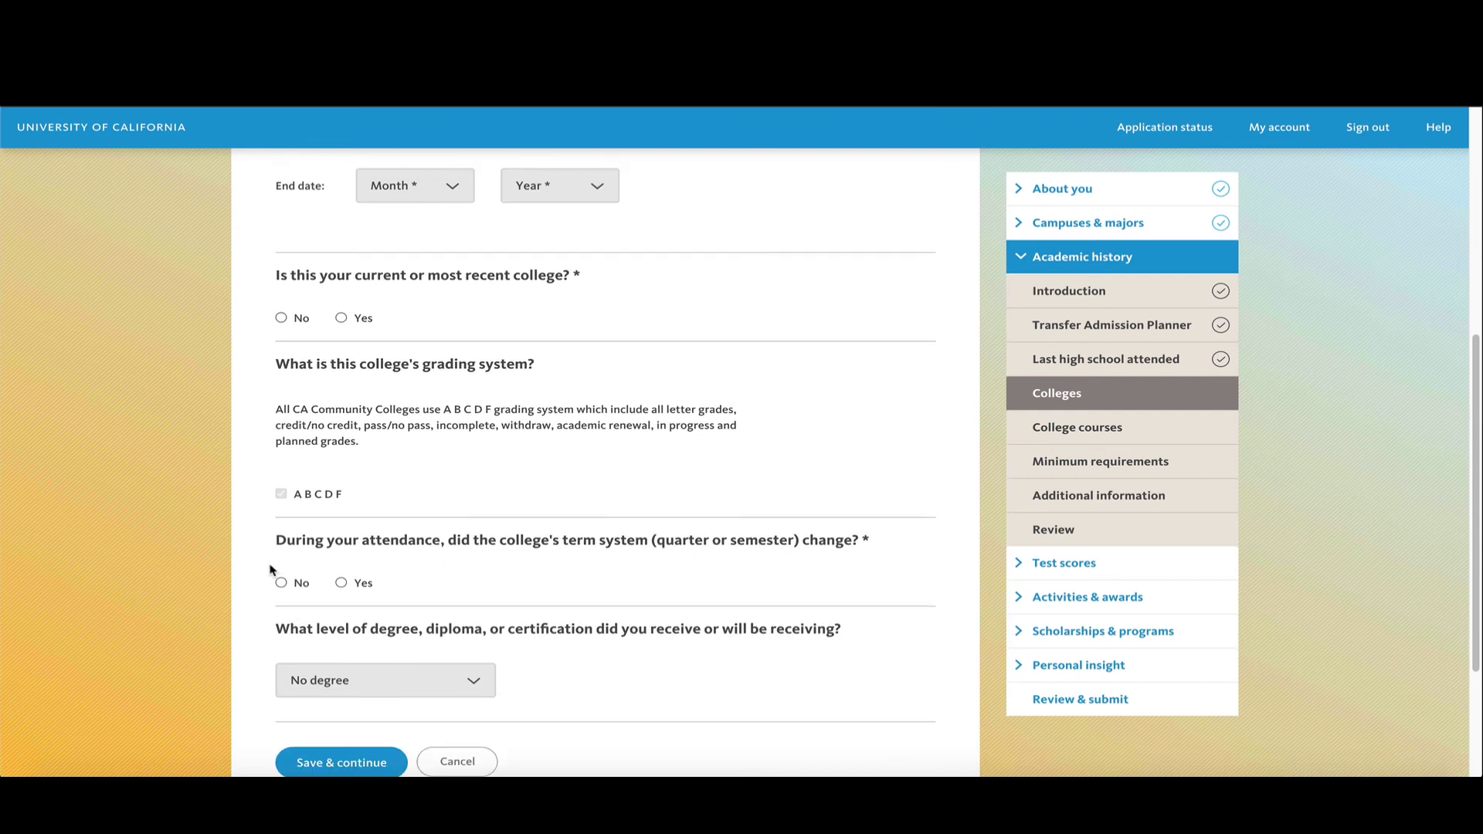
left_click(394, 693)
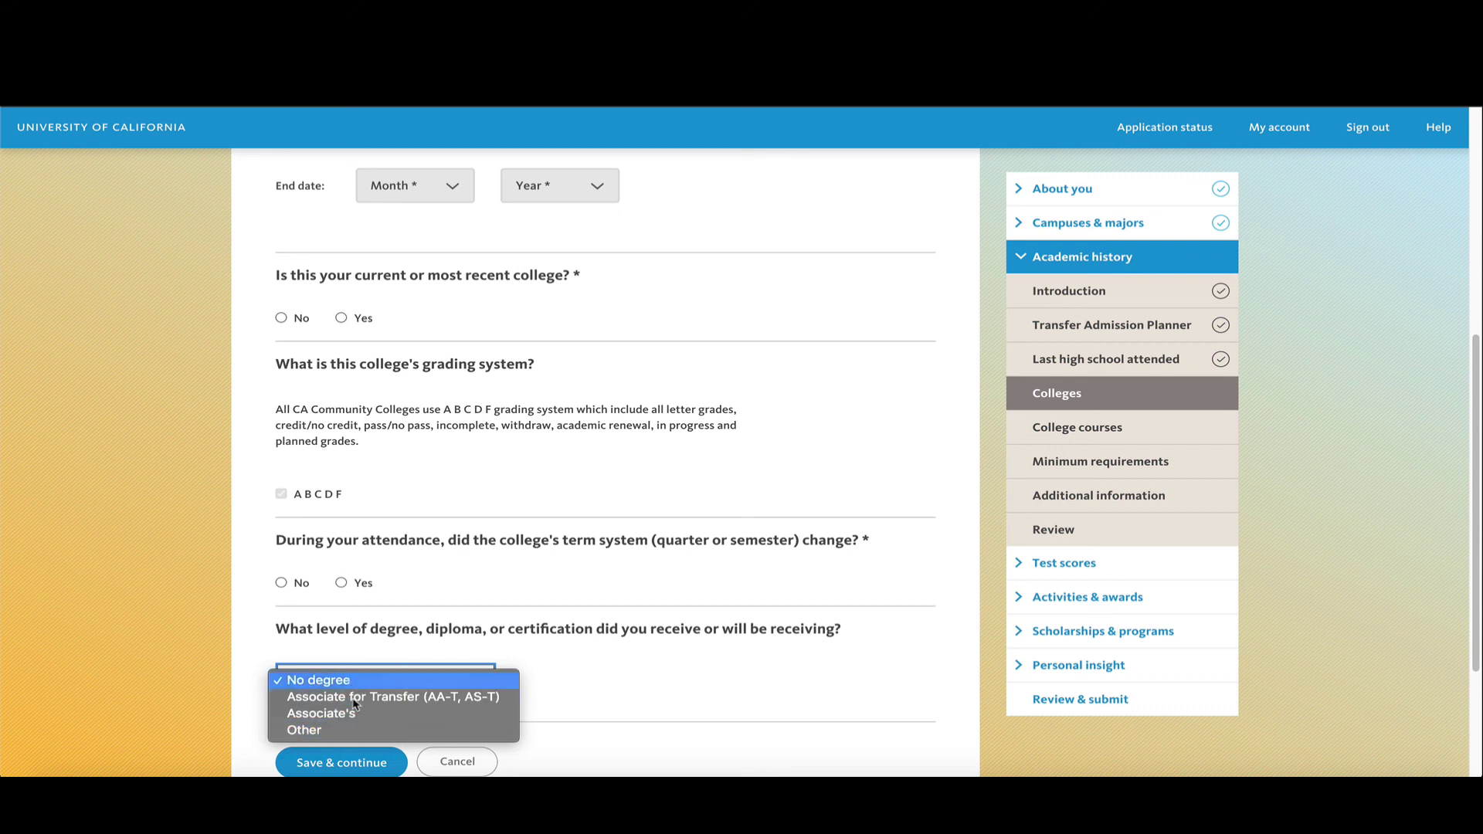
left_click(610, 617)
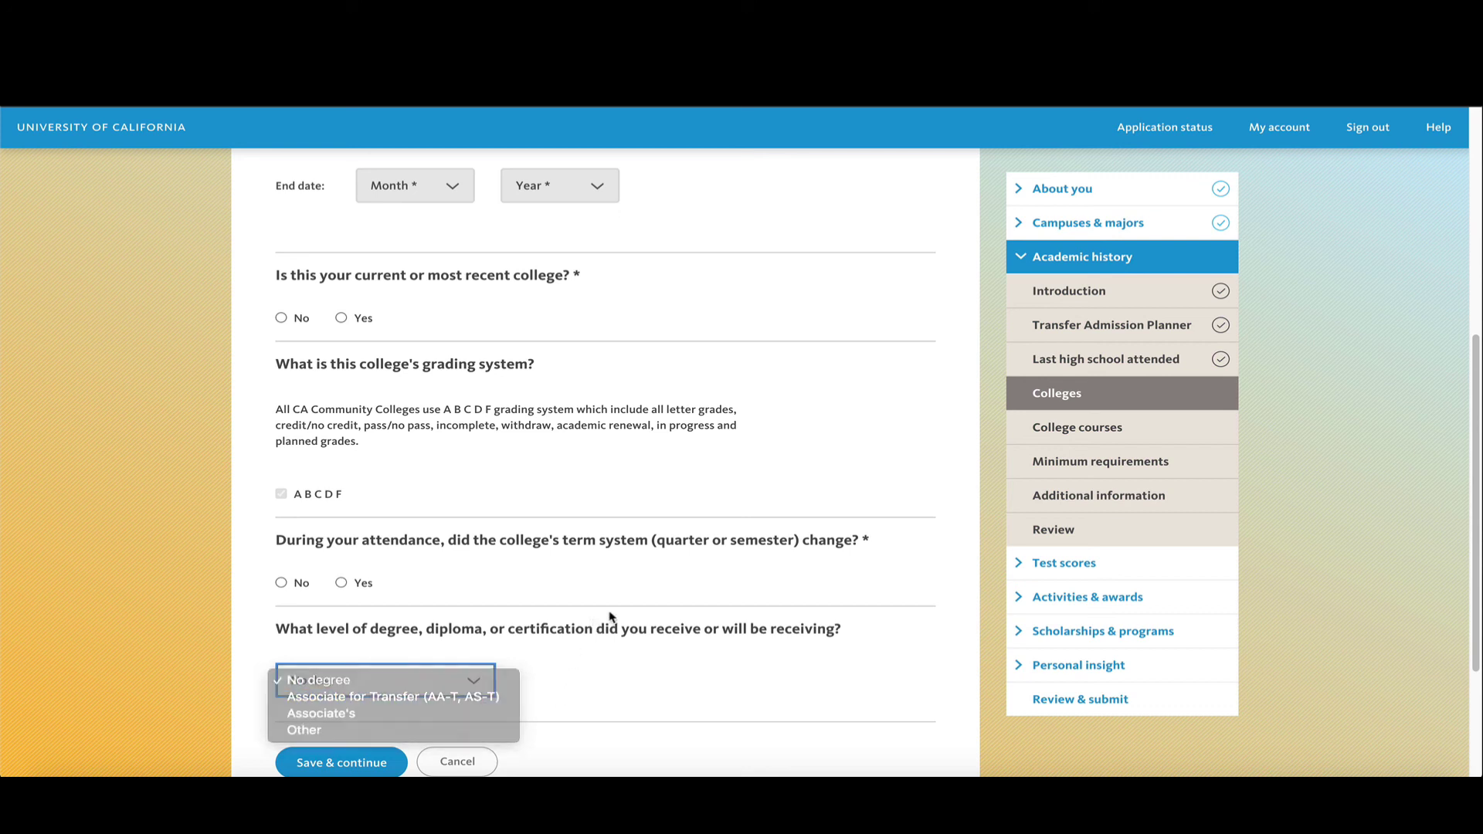